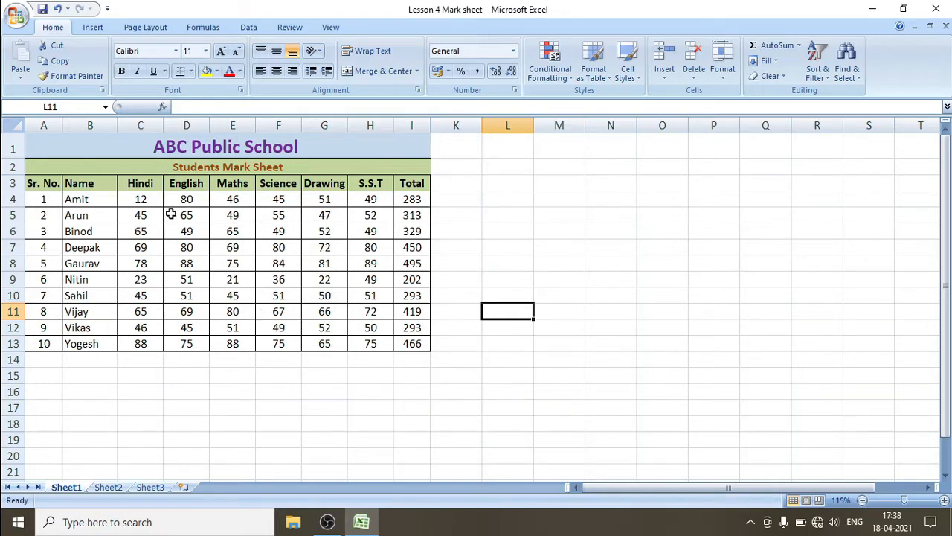
# - Examine the student name column, the subject header row and the empty area starting at L3
pyautogui.click(113, 180)
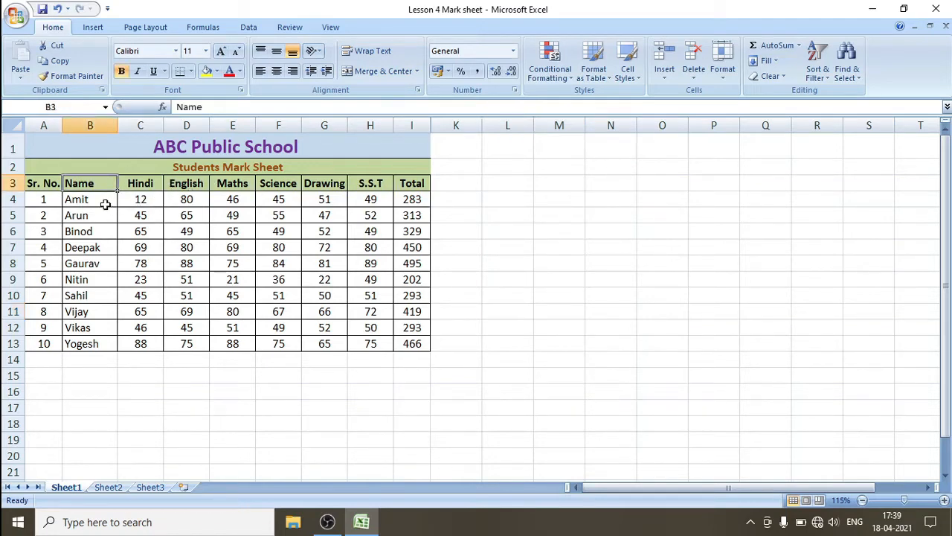
pyautogui.moveTo(104, 204); pyautogui.dragTo(91, 340)
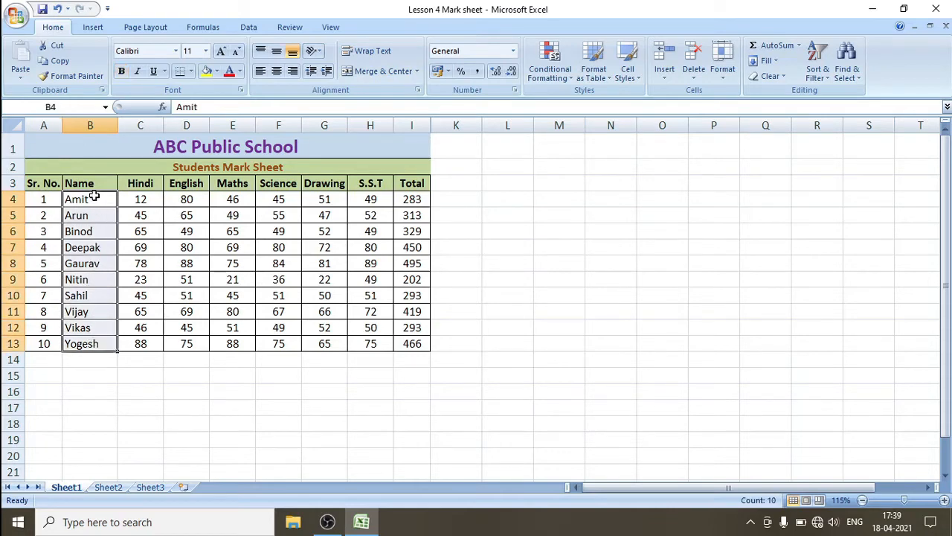
pyautogui.moveTo(94, 183); pyautogui.dragTo(208, 180)
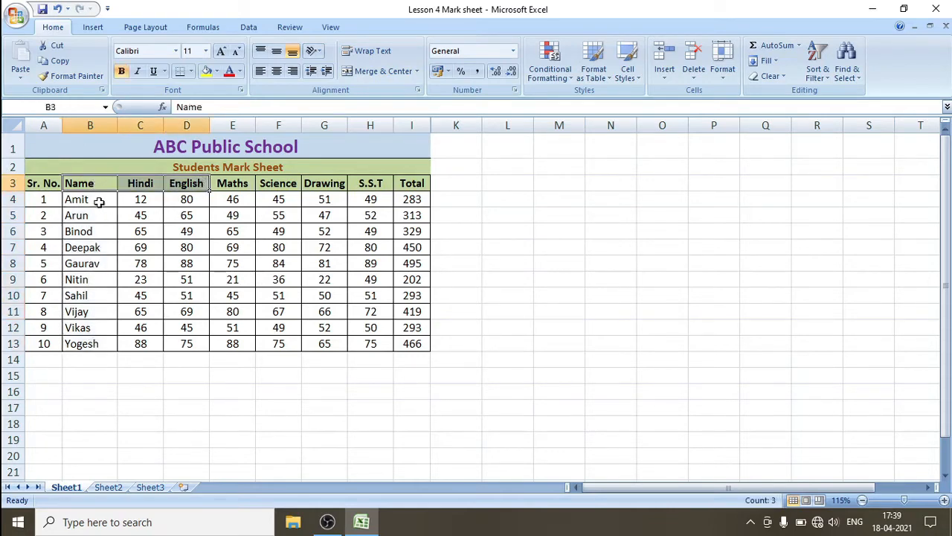
pyautogui.moveTo(99, 202); pyautogui.dragTo(92, 344)
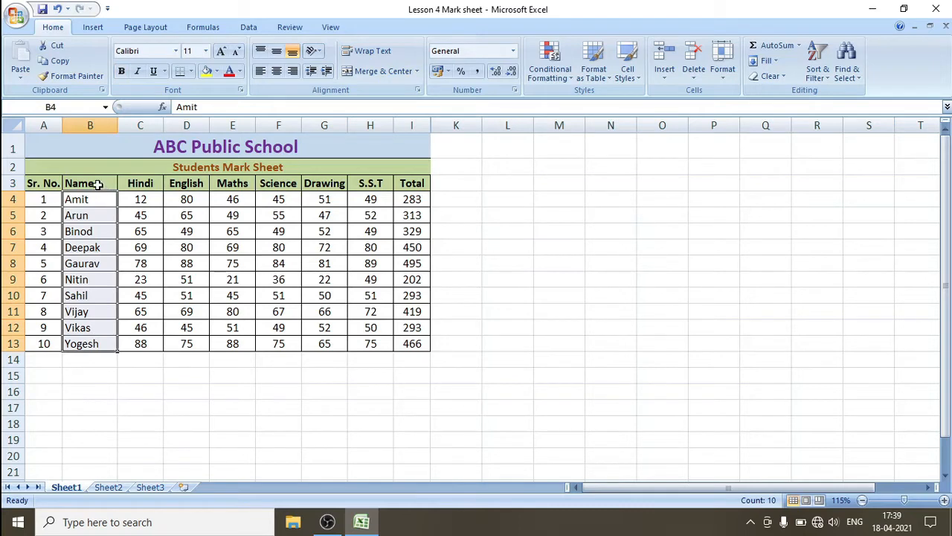
pyautogui.moveTo(97, 185); pyautogui.dragTo(395, 187)
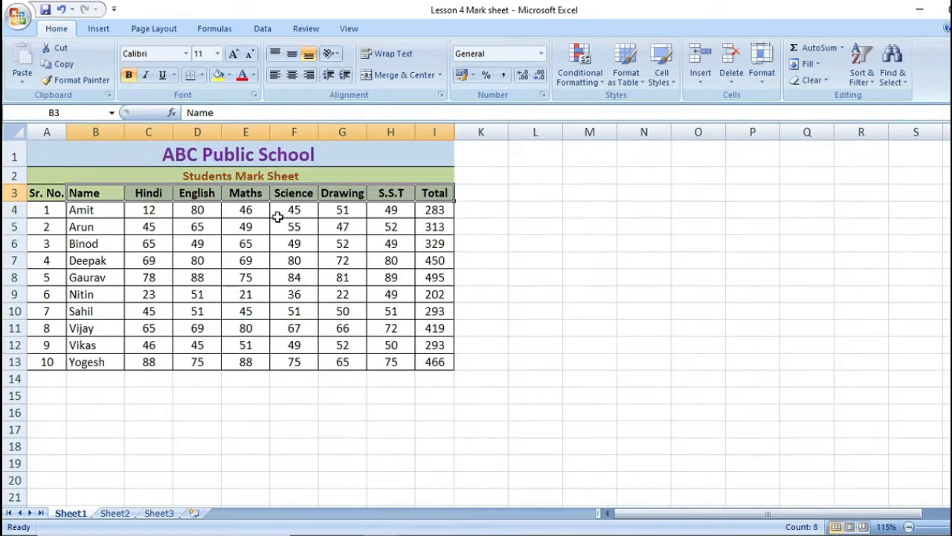
pyautogui.click(533, 194)
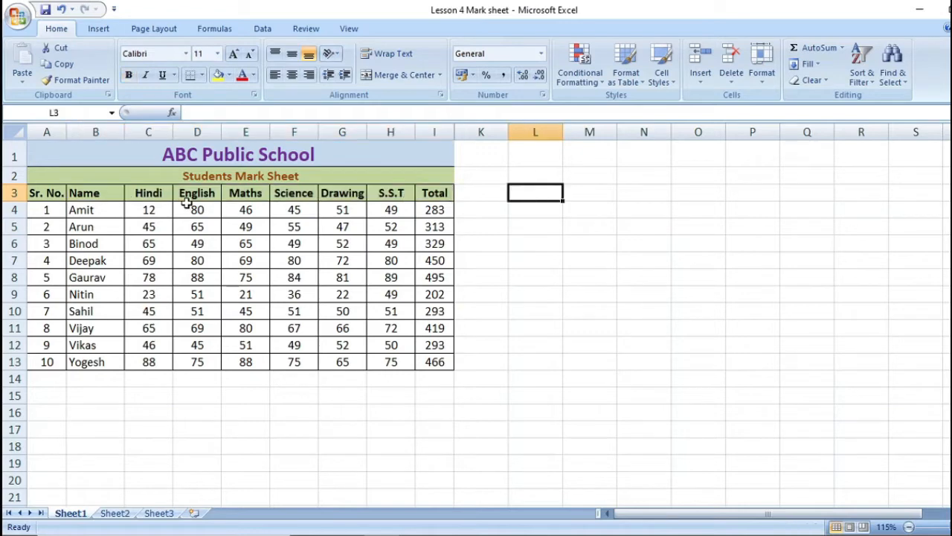
pyautogui.moveTo(529, 192); pyautogui.dragTo(546, 360)
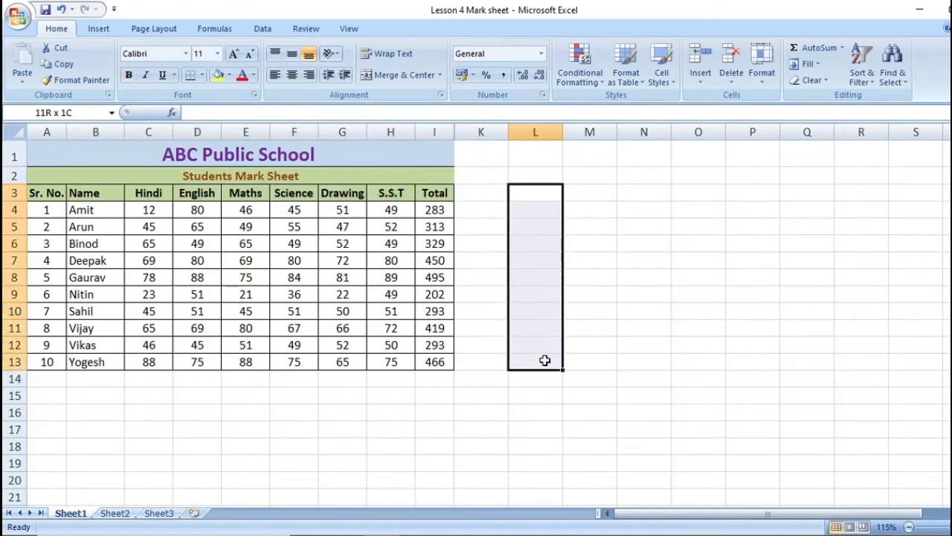
pyautogui.moveTo(93, 212); pyautogui.dragTo(86, 368)
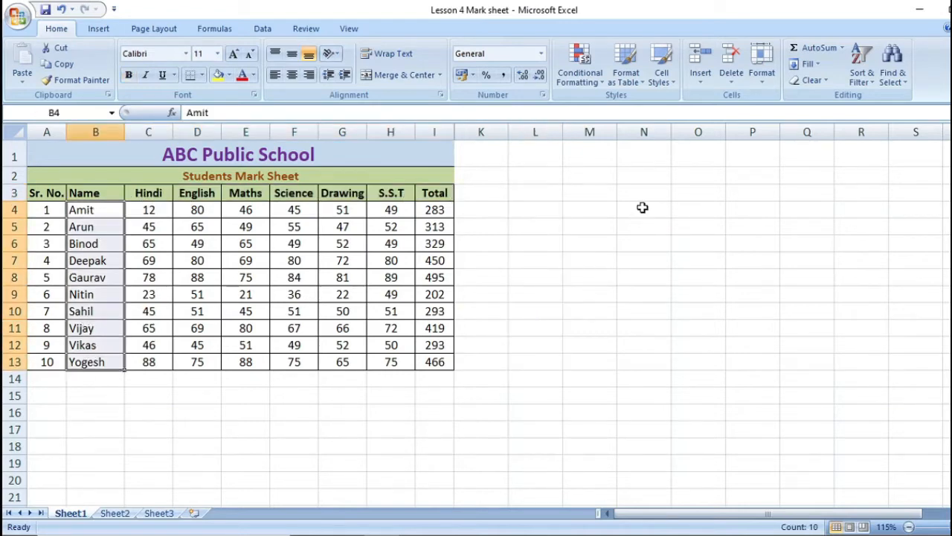
pyautogui.moveTo(553, 191); pyautogui.dragTo(805, 195)
pyautogui.click(525, 219)
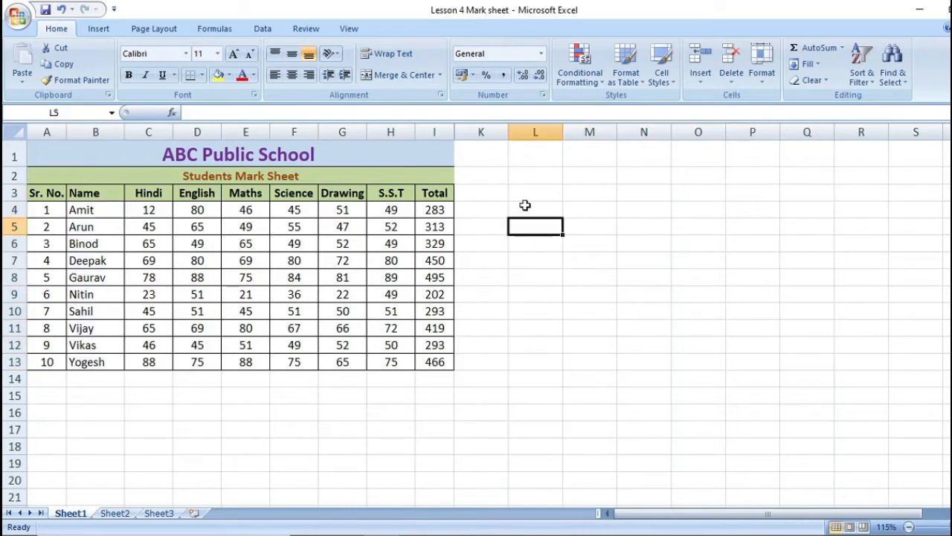
pyautogui.click(523, 195)
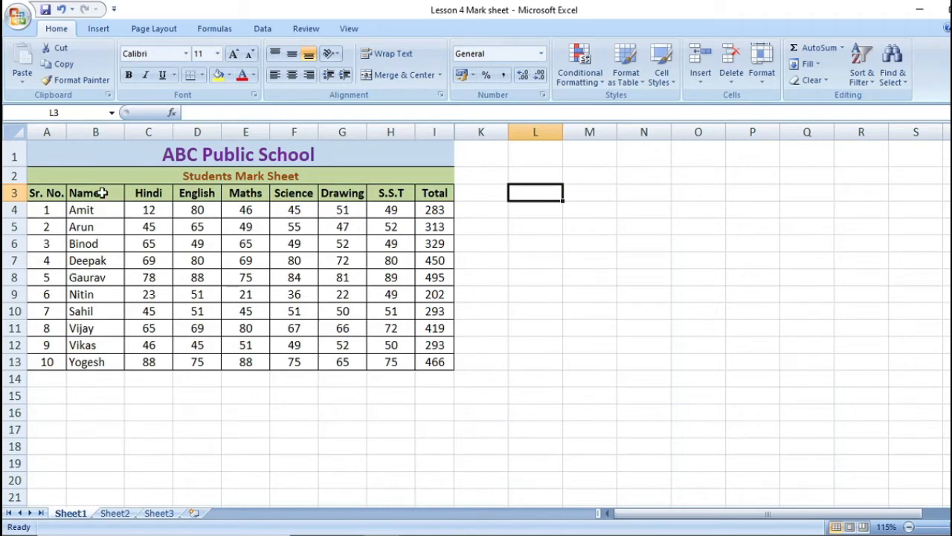
# - Copy the marks table B3:I13 and paste it transposed at L3 using Paste Special
pyautogui.moveTo(102, 193); pyautogui.dragTo(427, 355)
pyautogui.rightClick(332, 270)
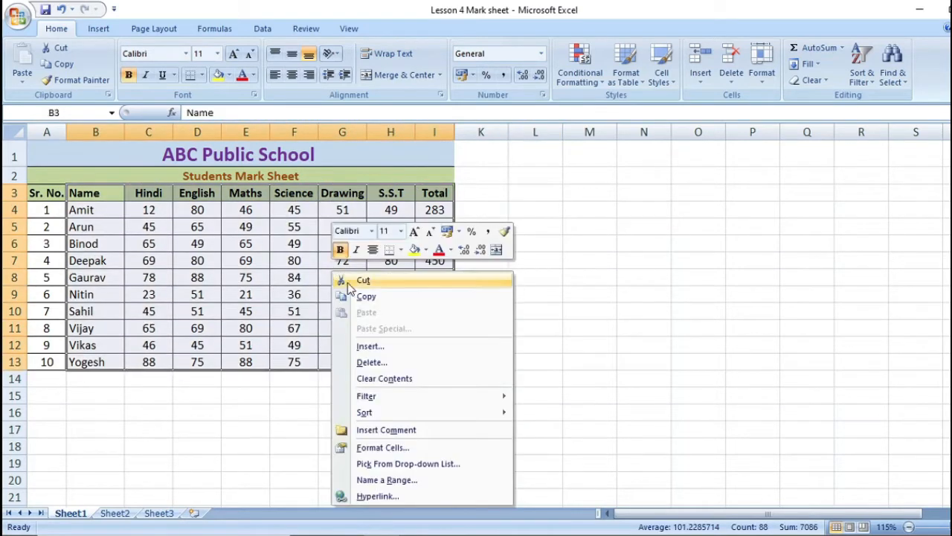
pyautogui.click(378, 303)
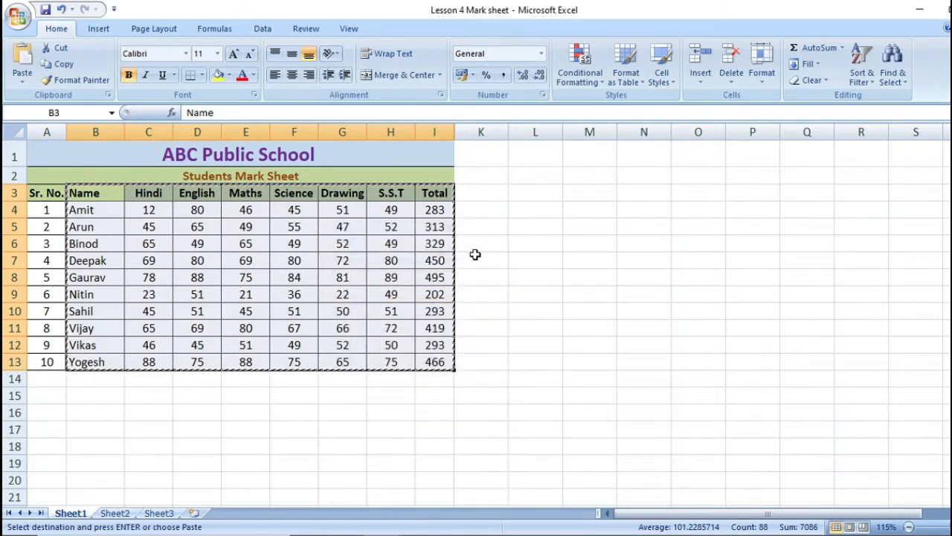
pyautogui.click(522, 192)
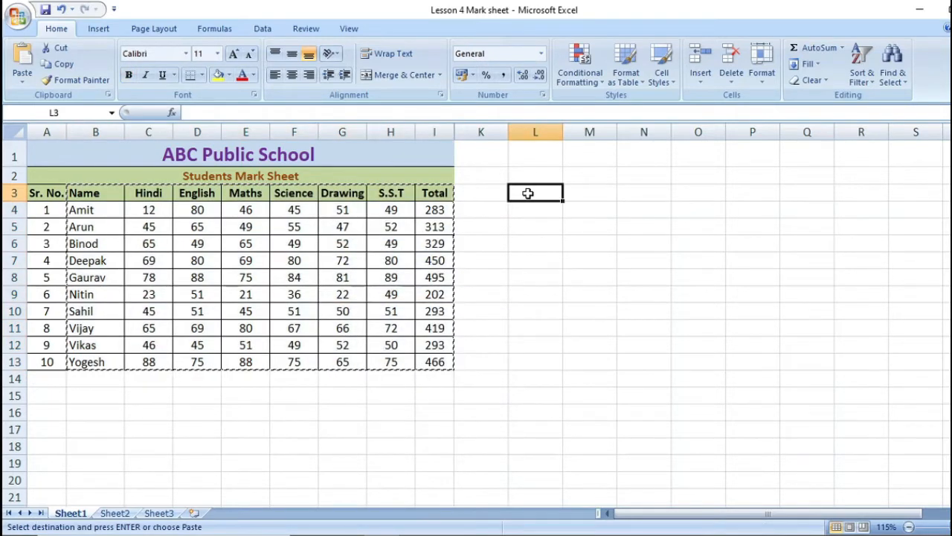
pyautogui.rightClick(529, 194)
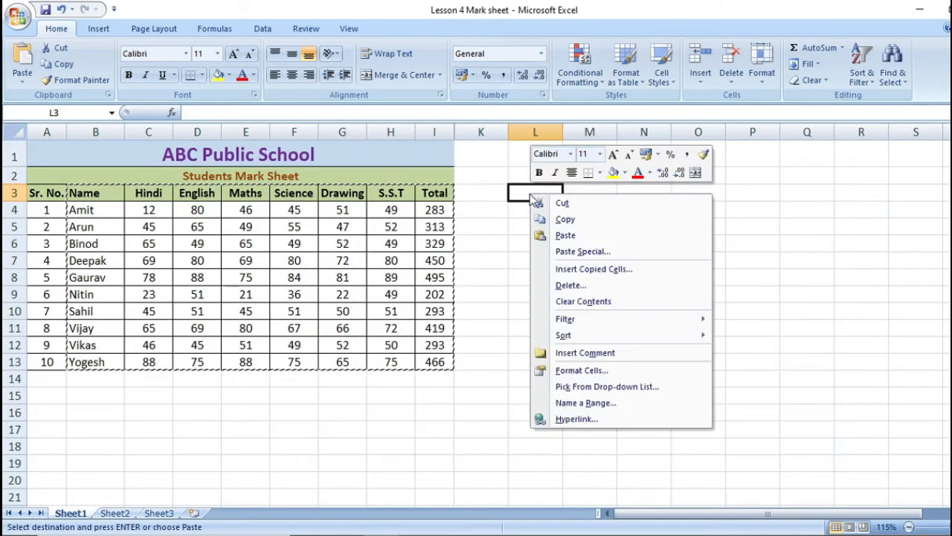
pyautogui.click(571, 253)
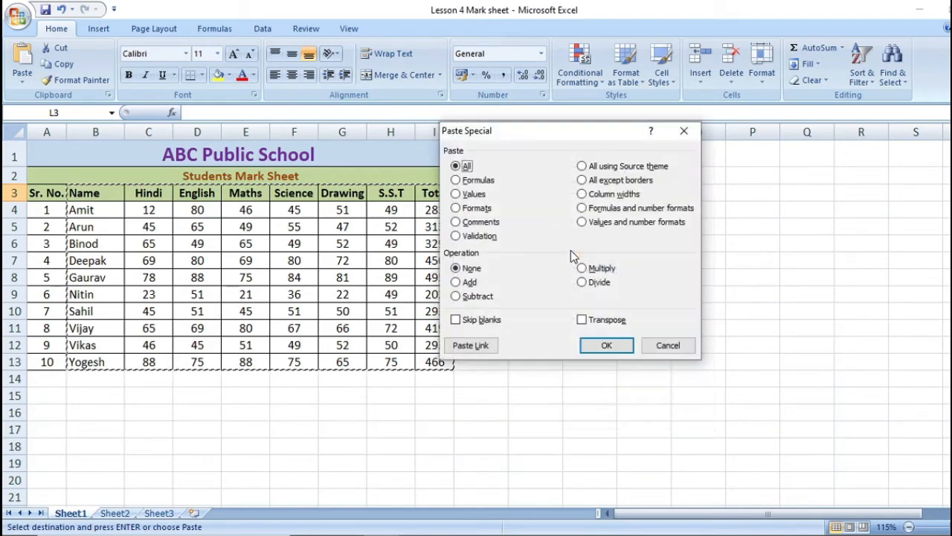
pyautogui.click(582, 320)
pyautogui.click(606, 347)
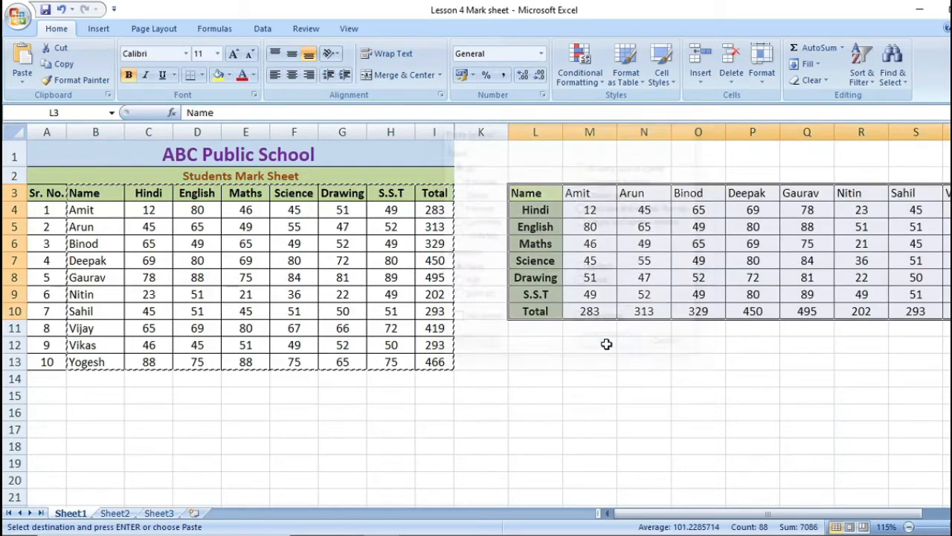
# - Autofit the widths of columns M to V in the transposed table
pyautogui.moveTo(692, 514); pyautogui.dragTo(737, 514)
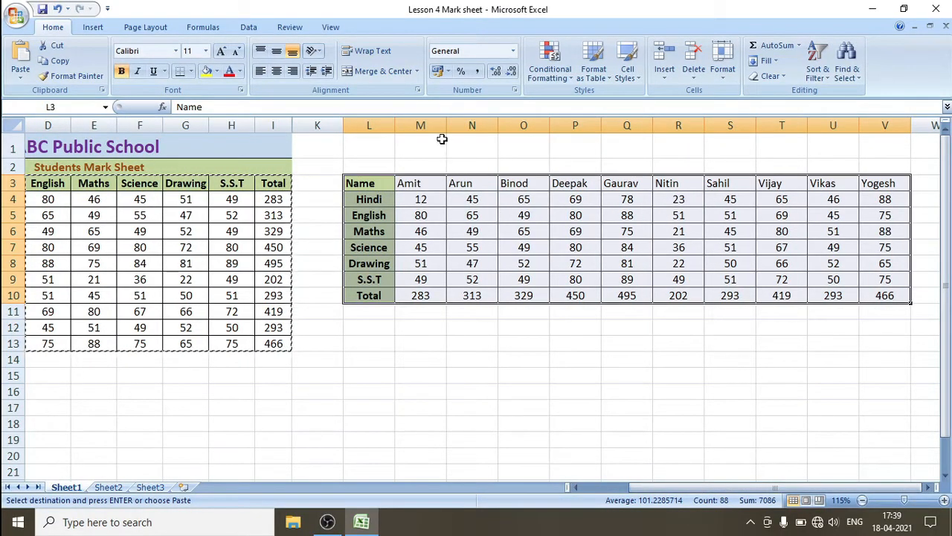
pyautogui.moveTo(421, 126); pyautogui.dragTo(859, 120)
pyautogui.doubleClick(859, 122)
pyautogui.click(622, 311)
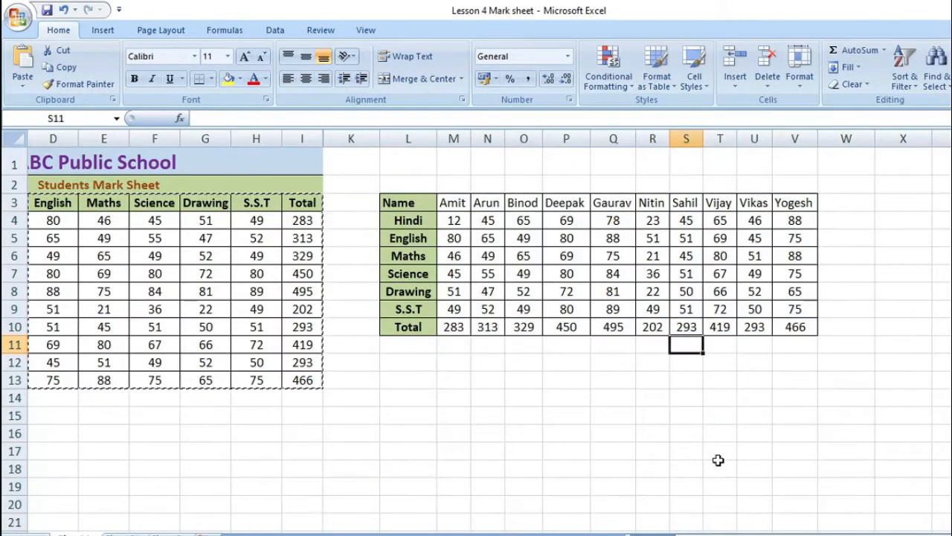
pyautogui.moveTo(697, 487); pyautogui.dragTo(683, 488)
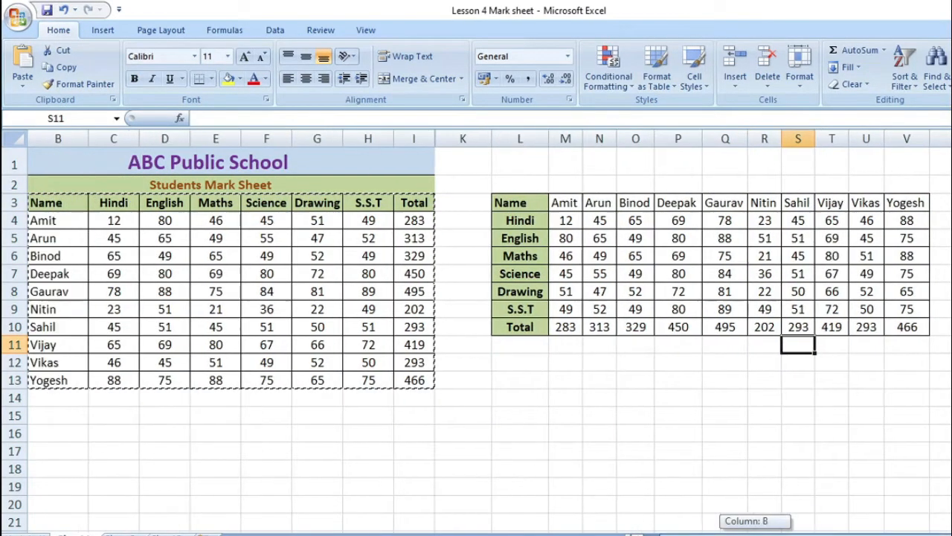
pyautogui.moveTo(744, 535); pyautogui.dragTo(729, 535)
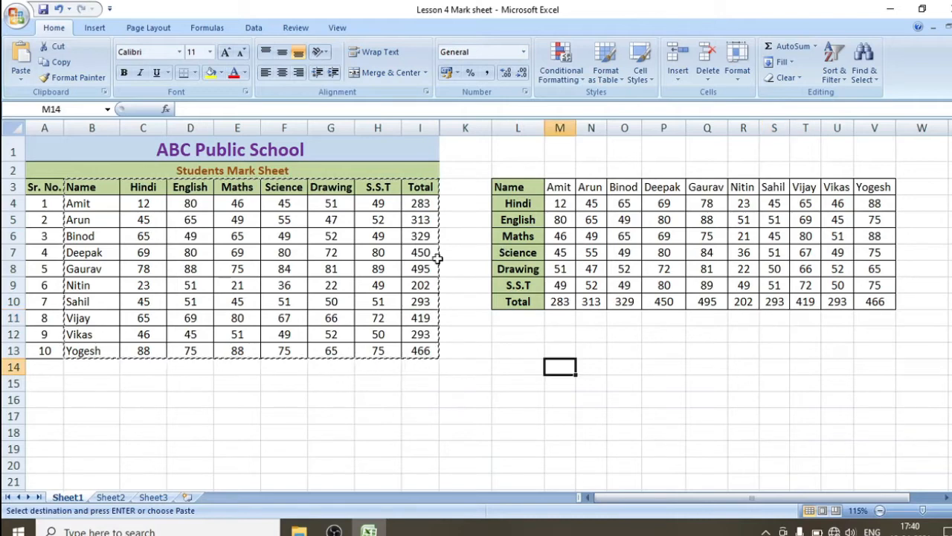
# - Change the Hindi mark in C4 to 65 and compare it with the pasted table's corresponding cell M4
pyautogui.click(151, 207)
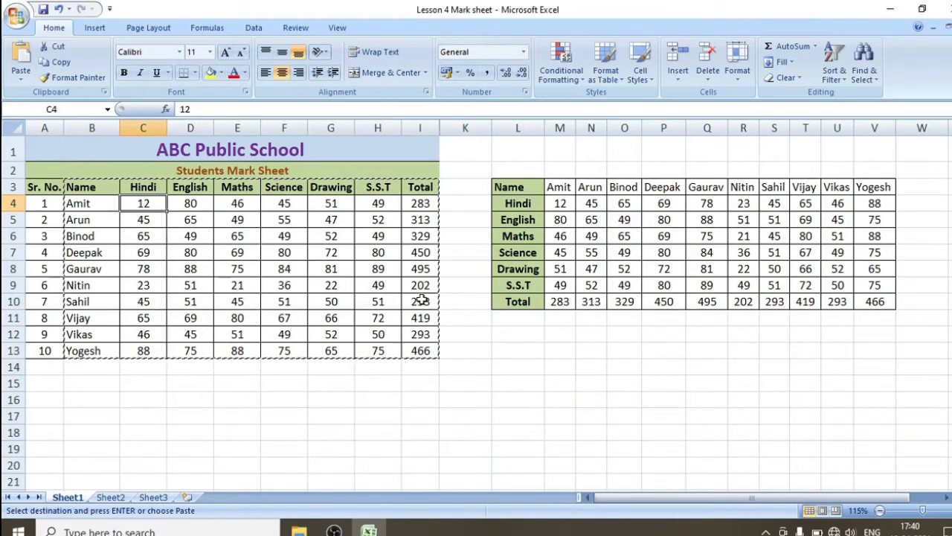
pyautogui.write('65')
pyautogui.press('Return')
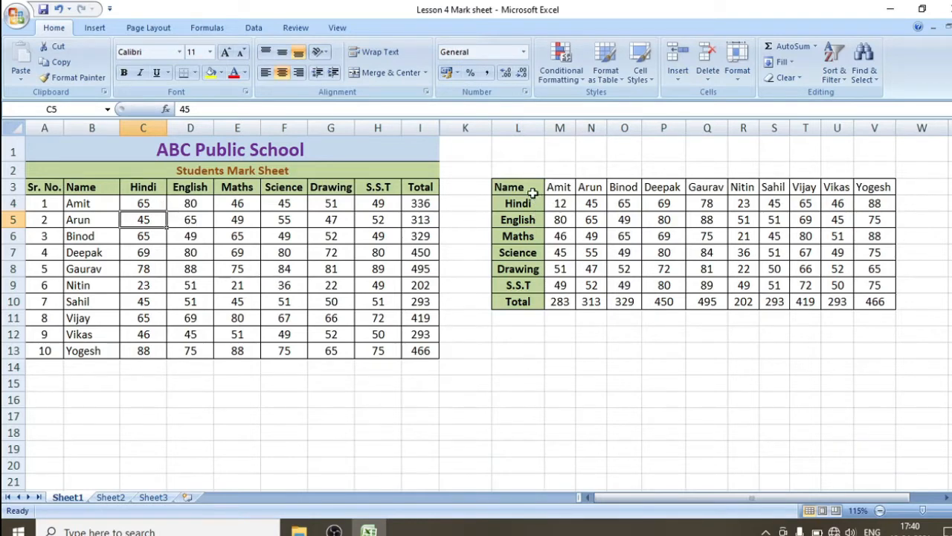
pyautogui.moveTo(528, 188); pyautogui.dragTo(874, 303)
pyautogui.click(149, 217)
pyautogui.click(560, 205)
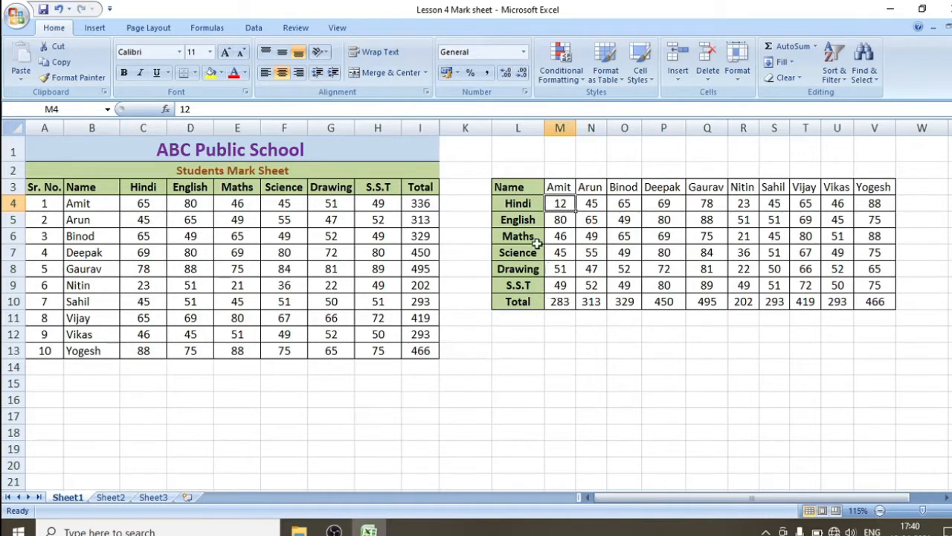
# - Undo the mark change, the column width adjustment and the transposed paste, and clear the copy selection
pyautogui.hotkey('ctrl', 'z')
pyautogui.hotkey('ctrl', 'z')
pyautogui.hotkey('ctrl', 'z')
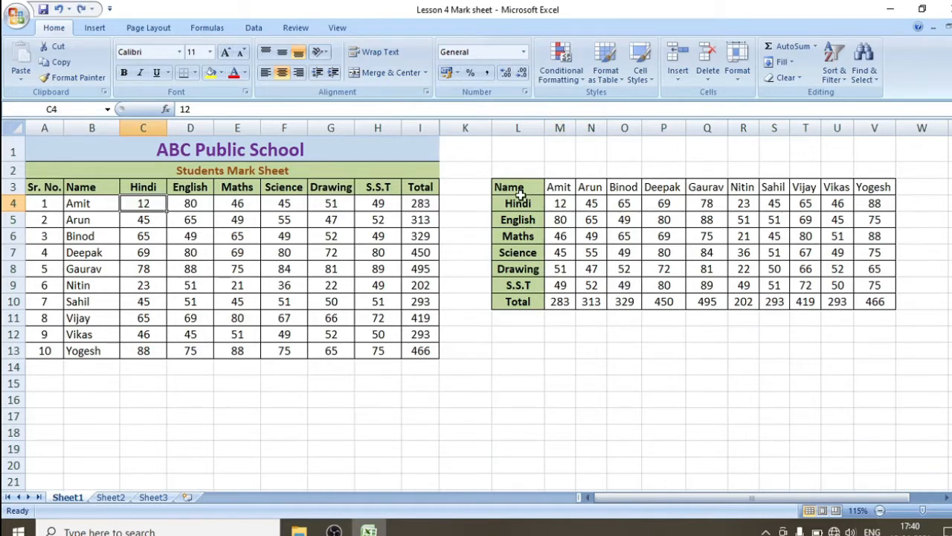
pyautogui.click(520, 193)
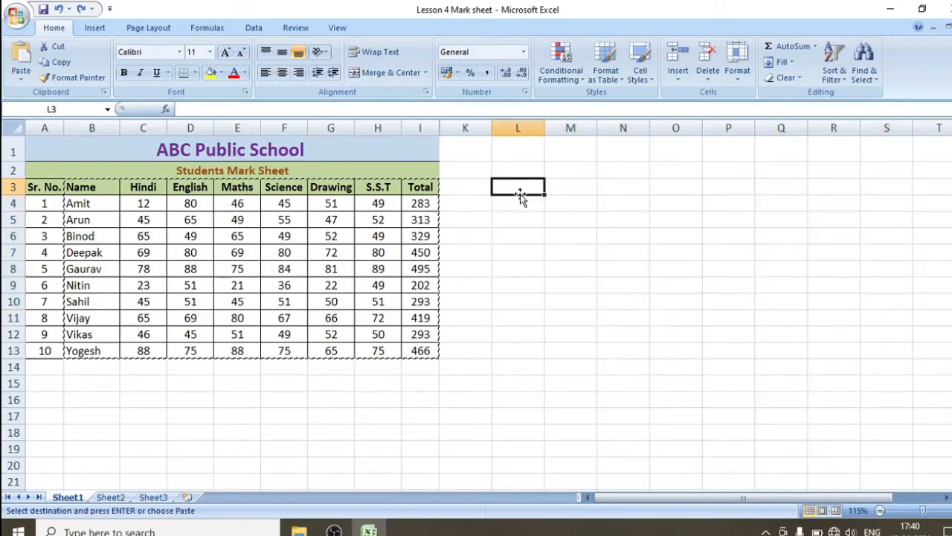
pyautogui.press('Escape')
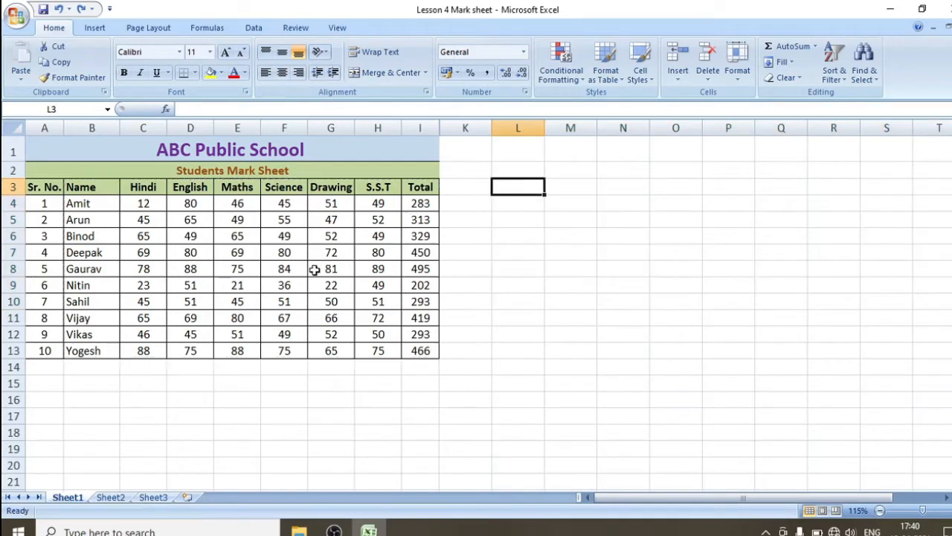
pyautogui.click(514, 223)
pyautogui.click(503, 188)
pyautogui.click(516, 216)
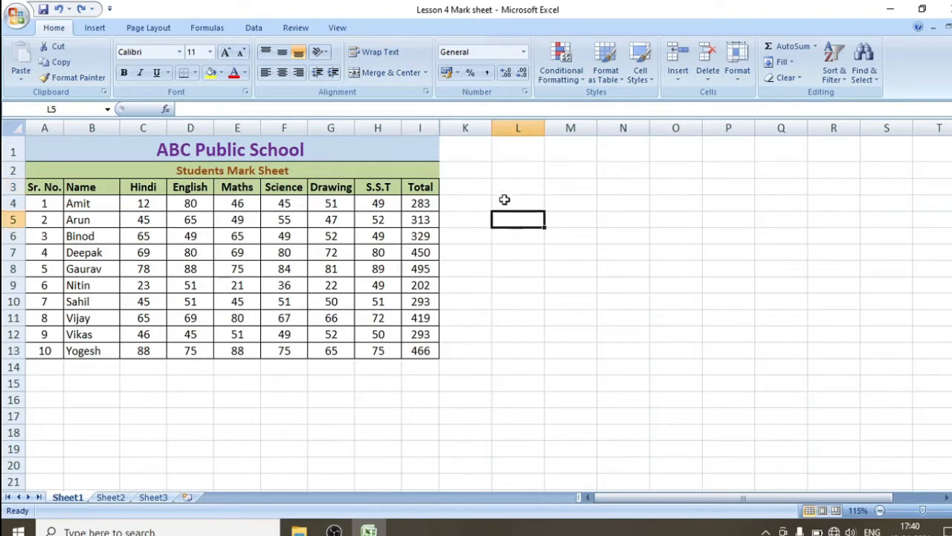
pyautogui.click(515, 187)
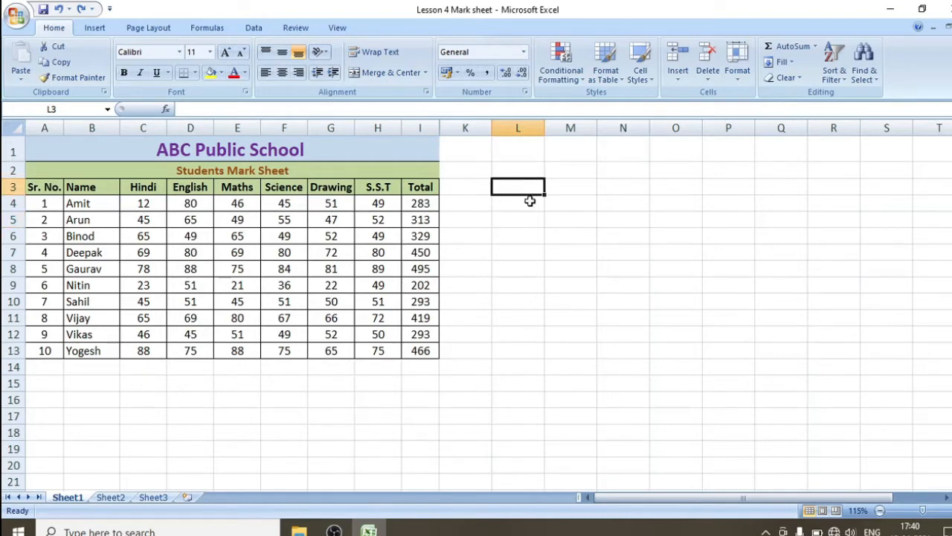
pyautogui.moveTo(527, 186); pyautogui.dragTo(789, 257)
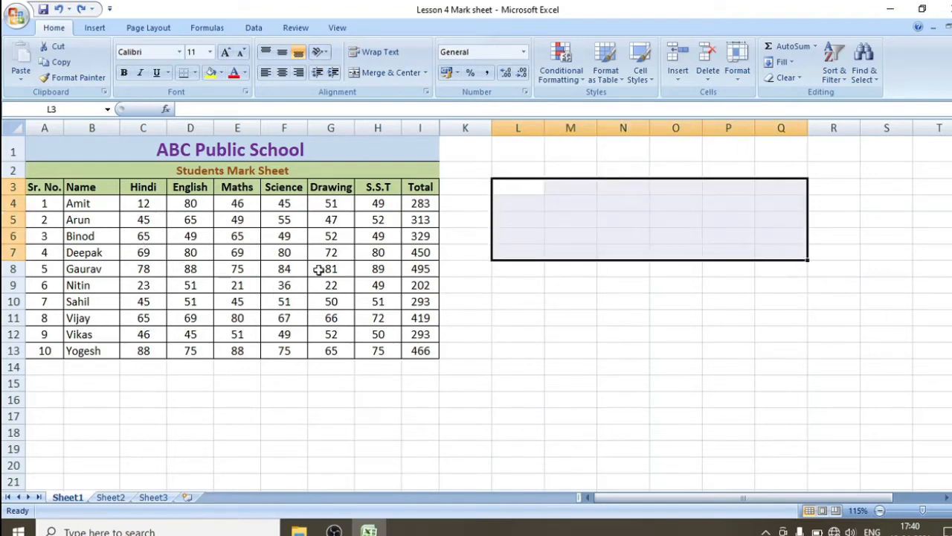
pyautogui.click(99, 190)
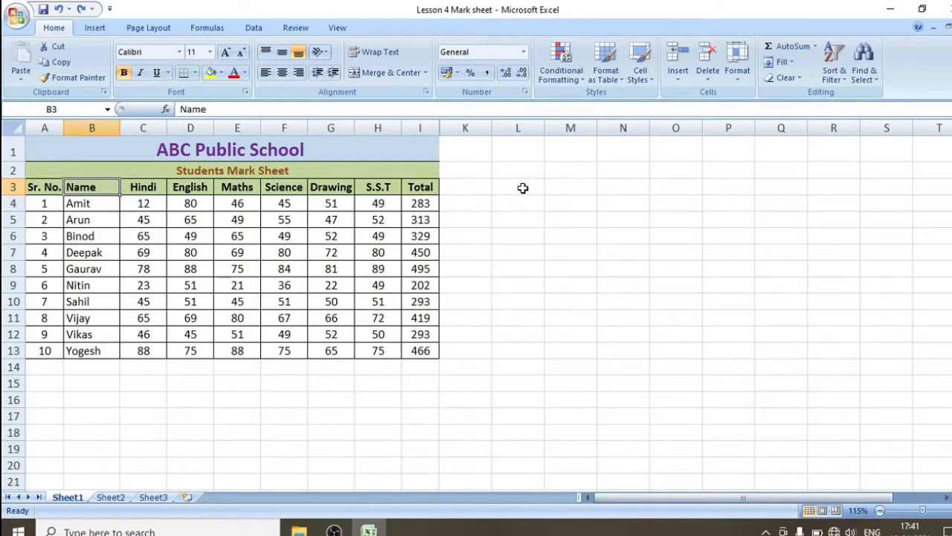
# - Enter the array formula =TRANSPOSE(B3:I13) across the range L3:R9
pyautogui.moveTo(523, 188); pyautogui.dragTo(814, 283)
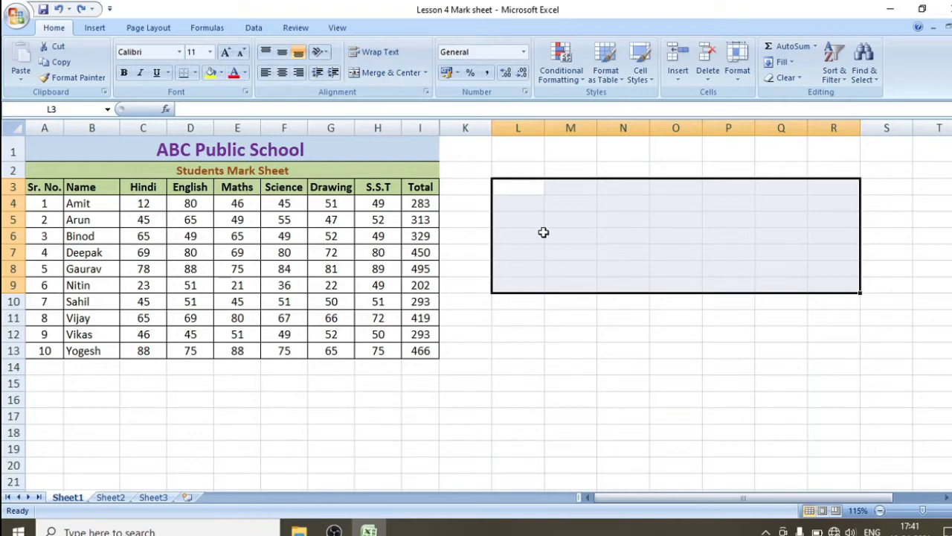
pyautogui.write('=')
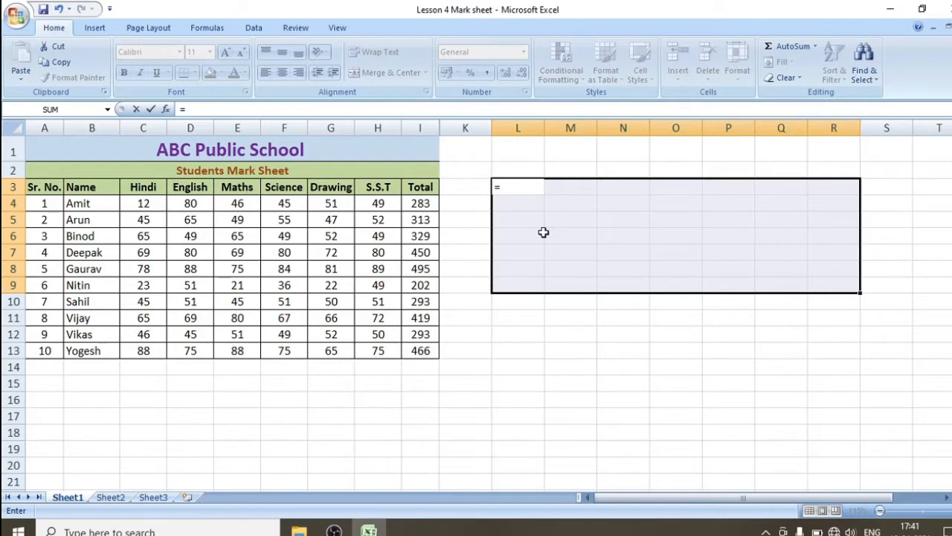
pyautogui.write('transpose')
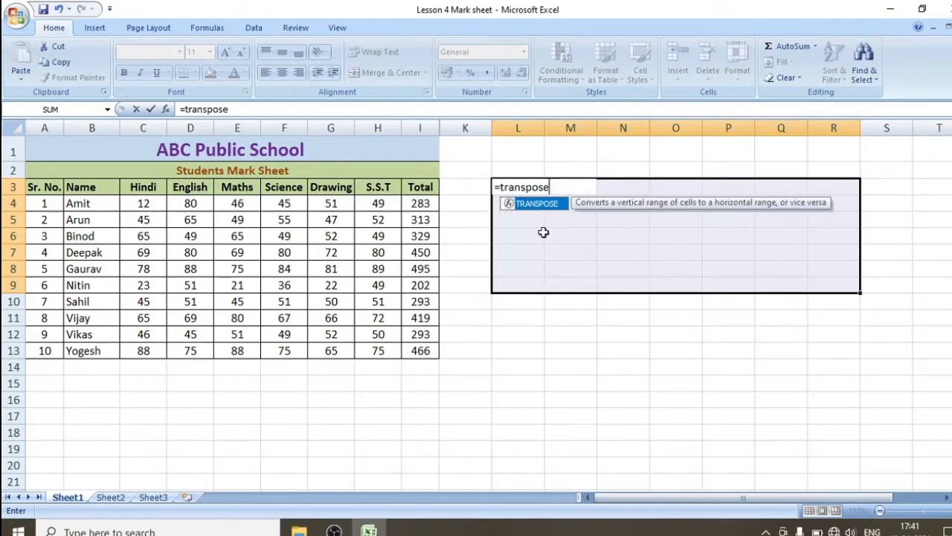
pyautogui.write('(')
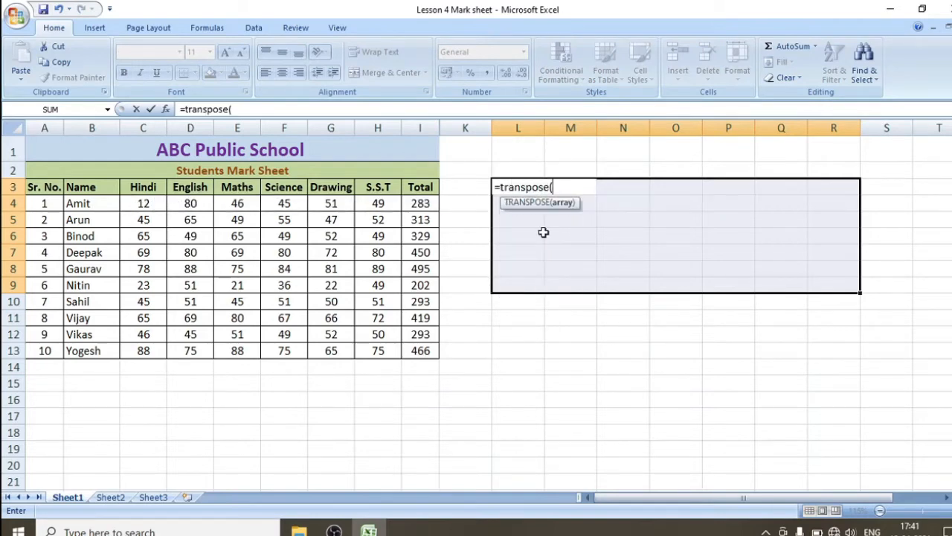
pyautogui.moveTo(103, 186); pyautogui.dragTo(422, 352)
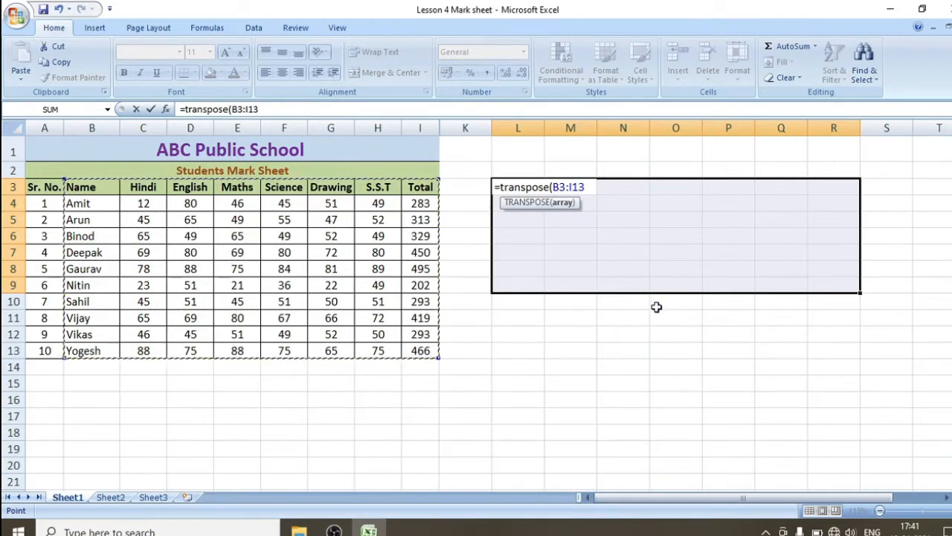
pyautogui.write(')')
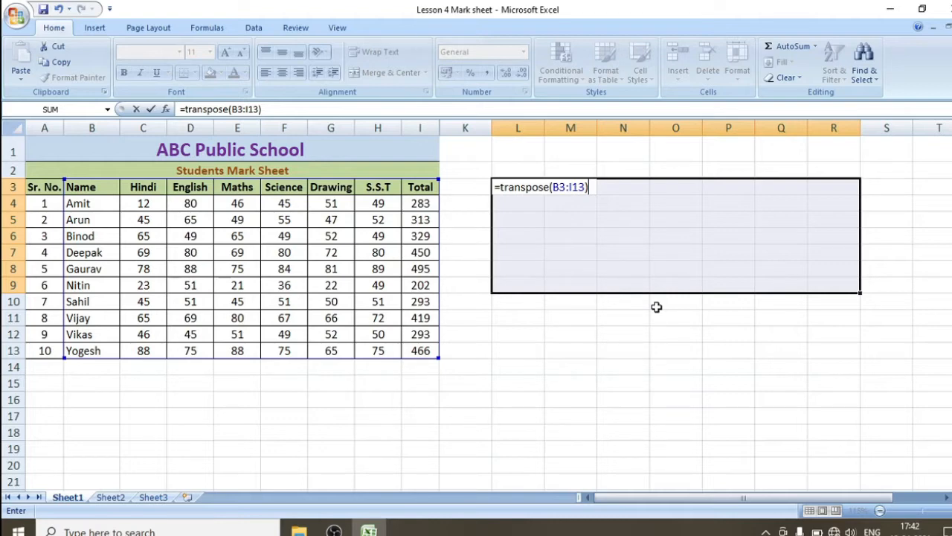
pyautogui.hotkey('ctrl', 'shift', 'Return')
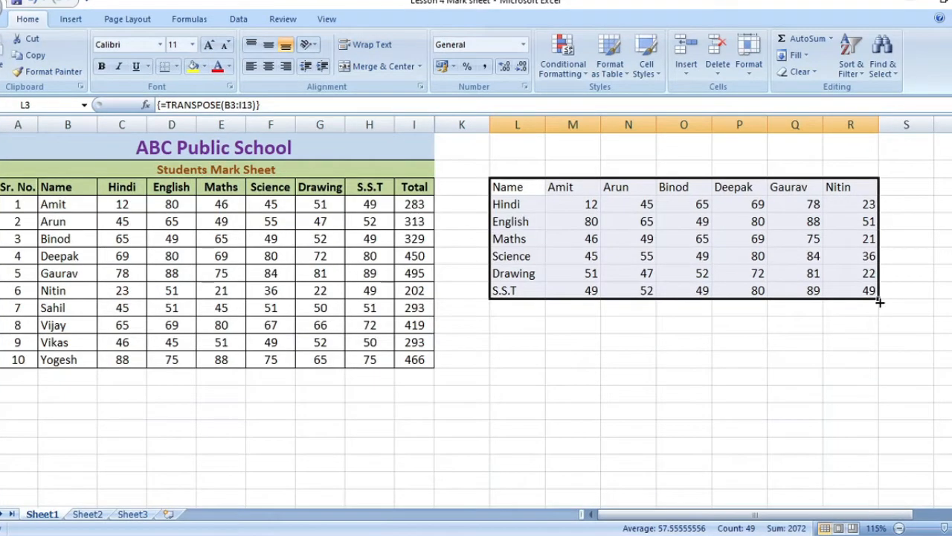
# - Fill the transposed array down to row 10 and across to column V
pyautogui.moveTo(879, 301); pyautogui.dragTo(885, 316)
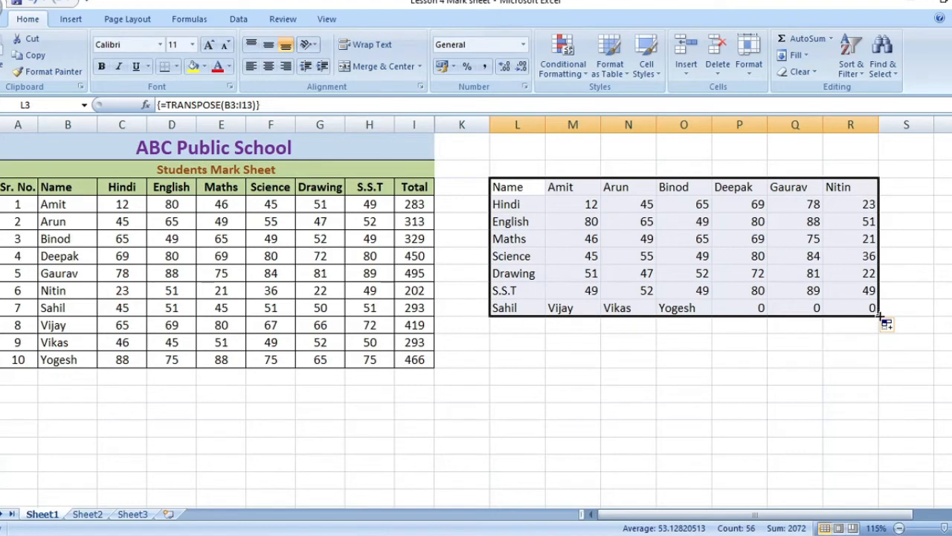
pyautogui.moveTo(903, 318); pyautogui.dragTo(922, 317)
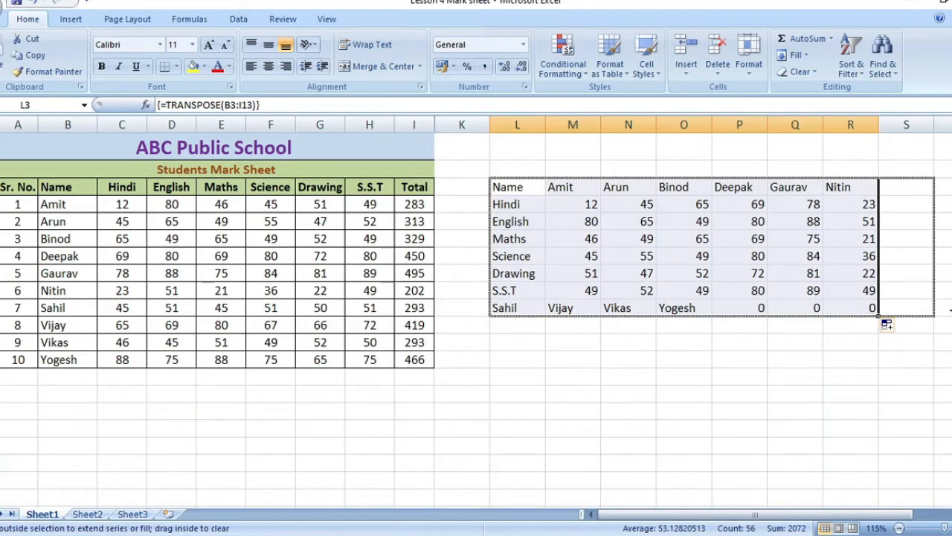
pyautogui.moveTo(951, 313); pyautogui.dragTo(919, 308)
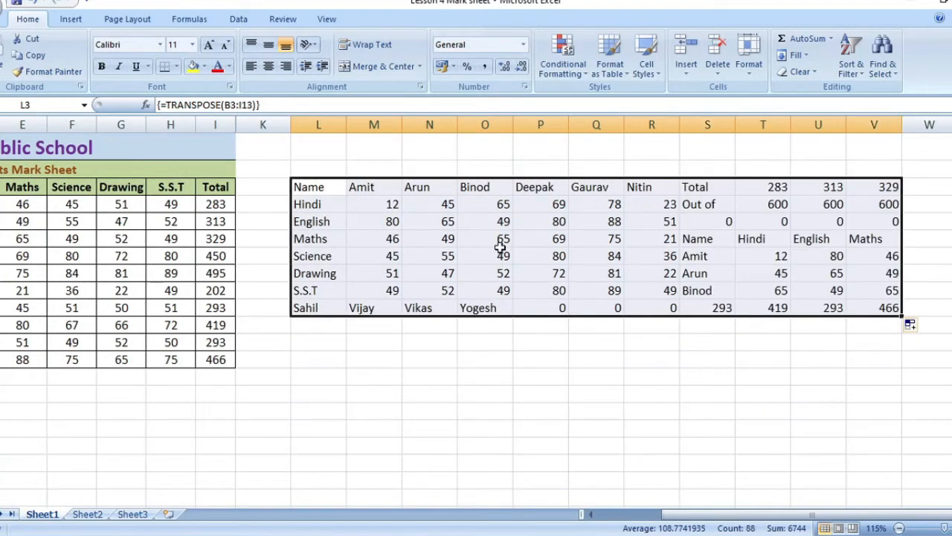
# - Re-enter =TRANSPOSE(B3:I13) as a single array formula over the whole range L3:V10
pyautogui.click(428, 256)
pyautogui.moveTo(326, 189); pyautogui.dragTo(853, 304)
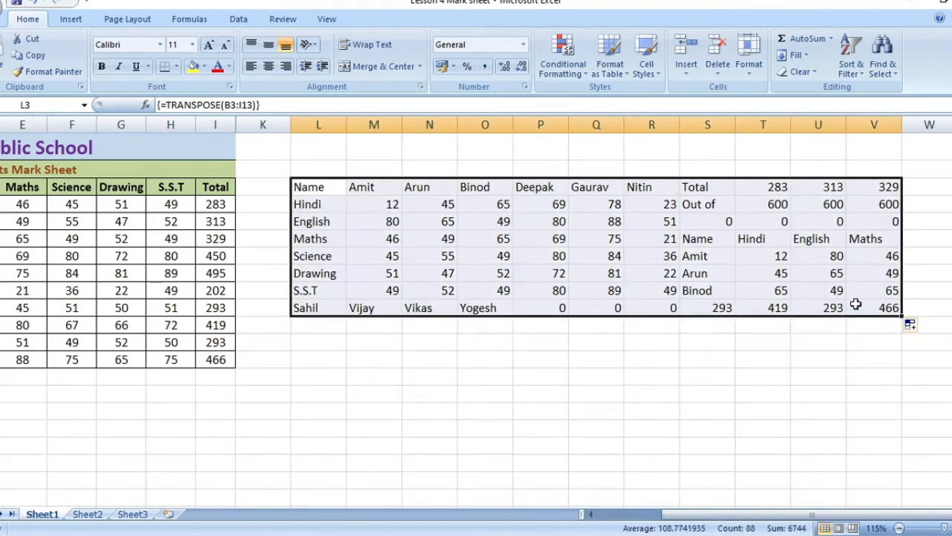
pyautogui.click(290, 104)
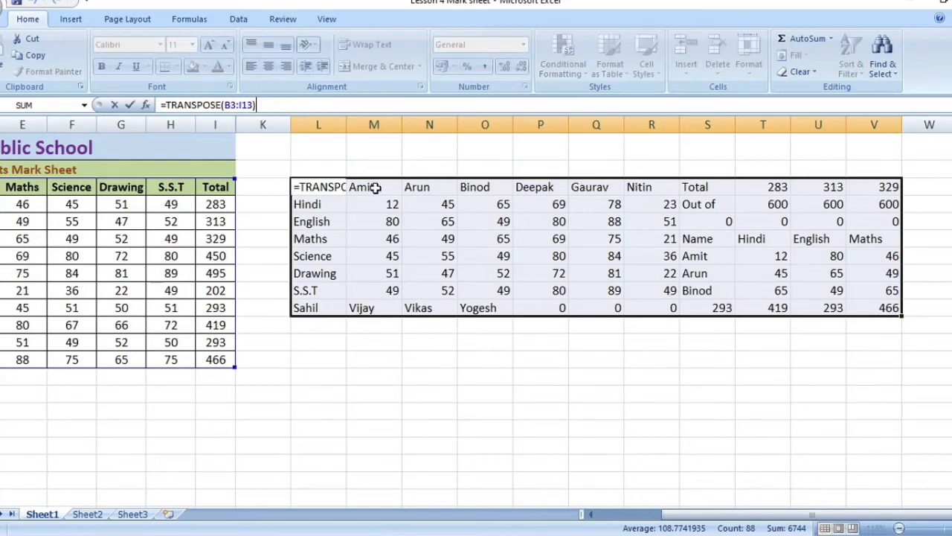
pyautogui.hotkey('ctrl', 'shift', 'Return')
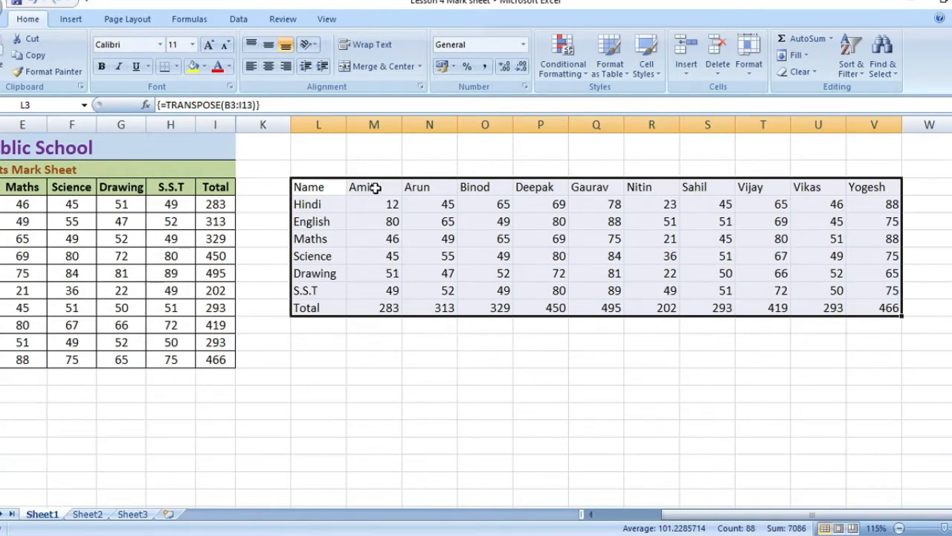
pyautogui.click(446, 374)
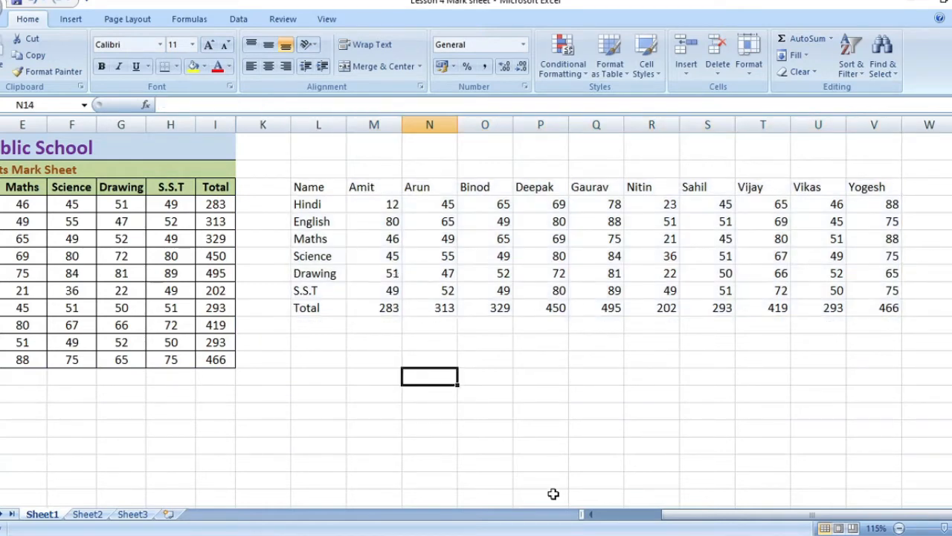
# - Autofit columns M to V of the transposed table, then give them one equal, compact width
pyautogui.moveTo(670, 520); pyautogui.dragTo(610, 527)
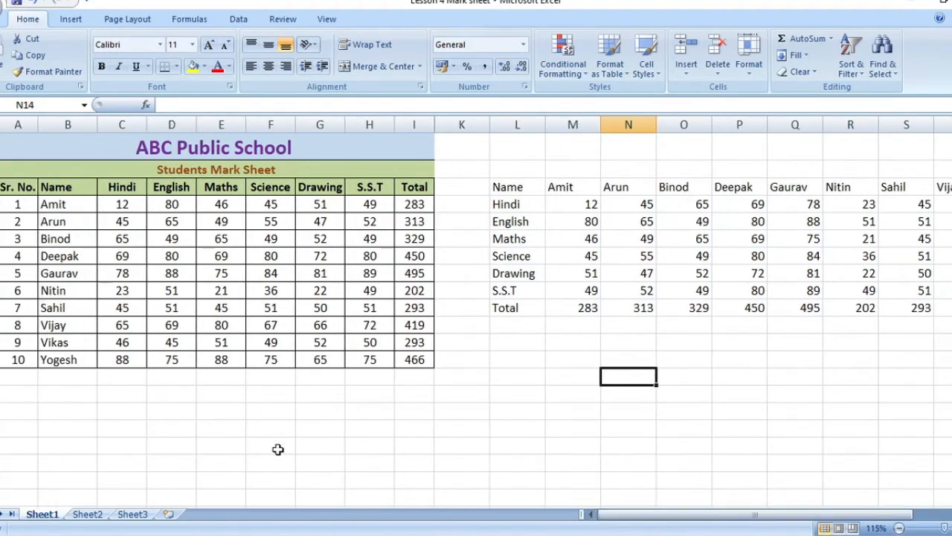
pyautogui.click(70, 364)
pyautogui.moveTo(630, 519); pyautogui.dragTo(645, 521)
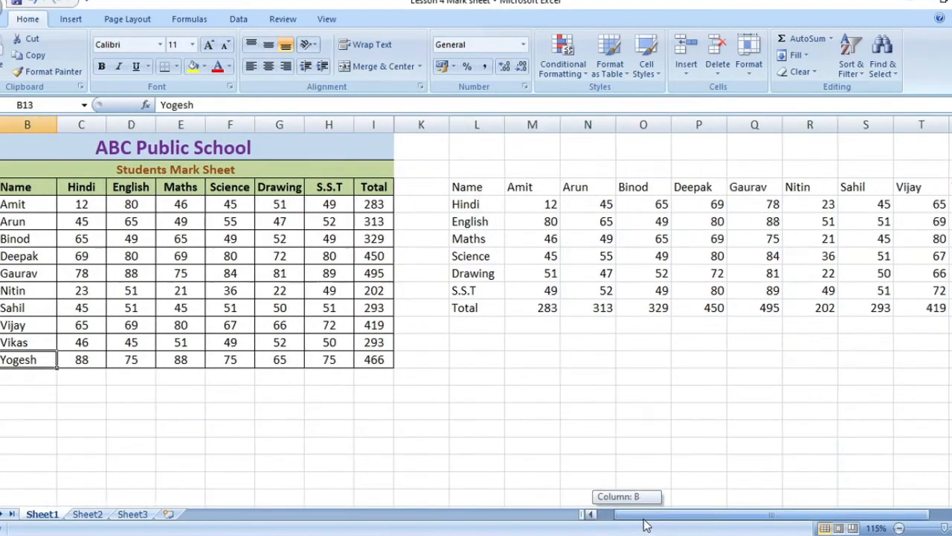
pyautogui.moveTo(895, 126); pyautogui.dragTo(894, 127)
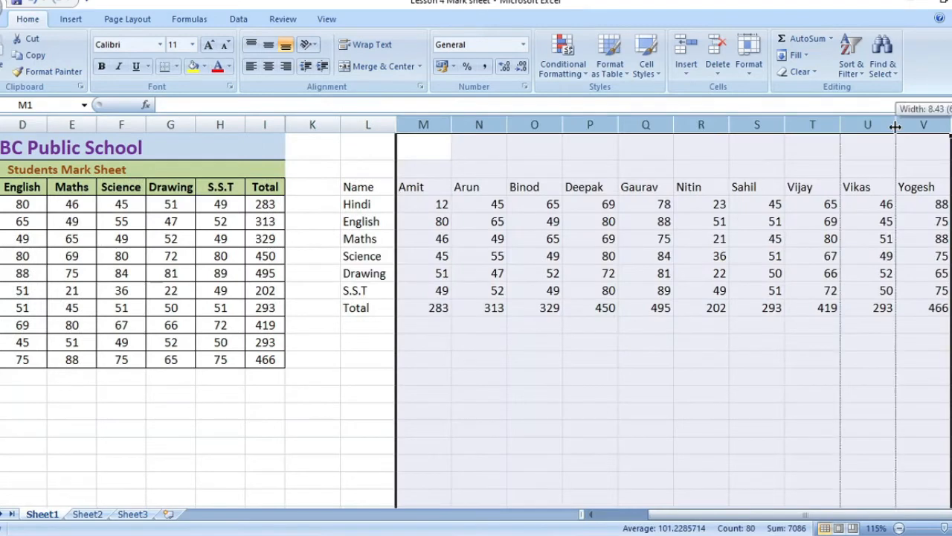
pyautogui.doubleClick(895, 127)
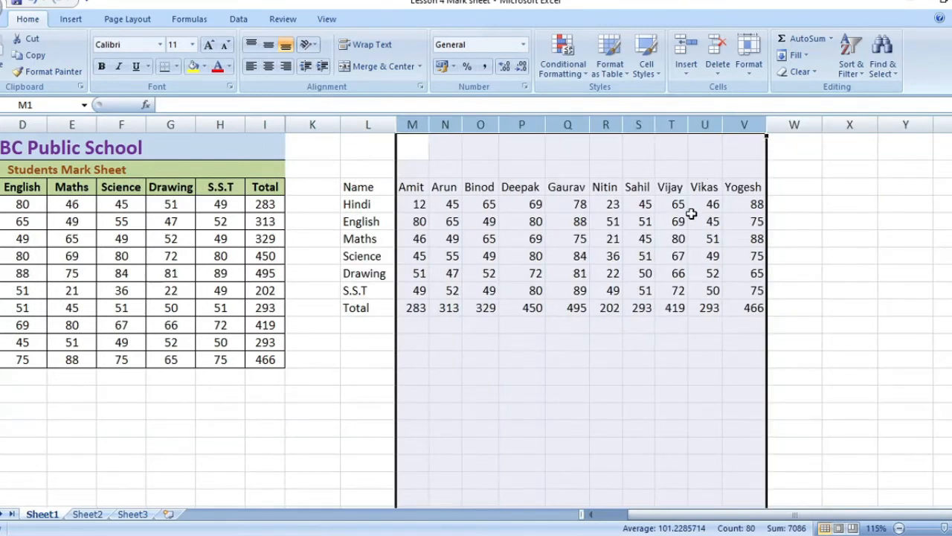
pyautogui.moveTo(683, 130); pyautogui.dragTo(697, 125)
pyautogui.moveTo(733, 518); pyautogui.dragTo(668, 522)
pyautogui.click(614, 447)
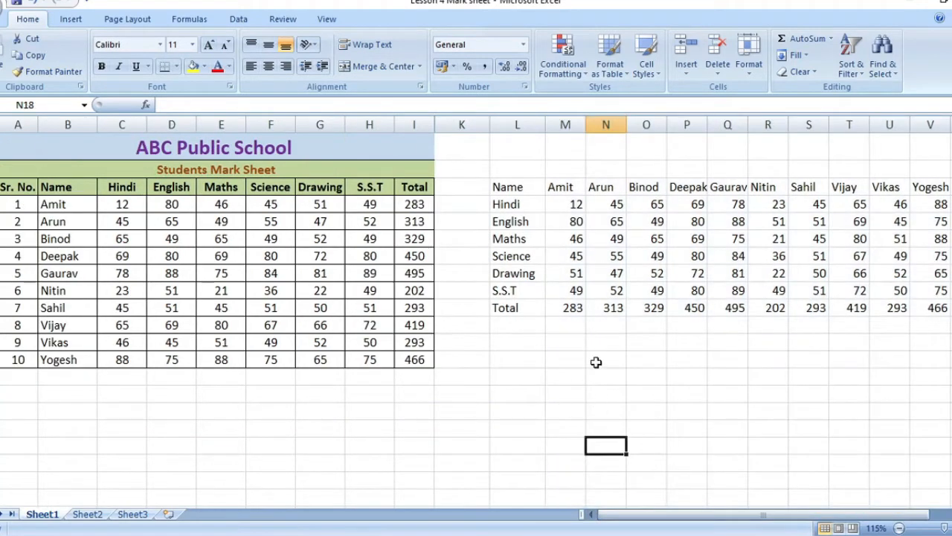
# - Change the Hindi mark in C4 to 45 and check the linked cell M4 in the transposed table
pyautogui.click(117, 209)
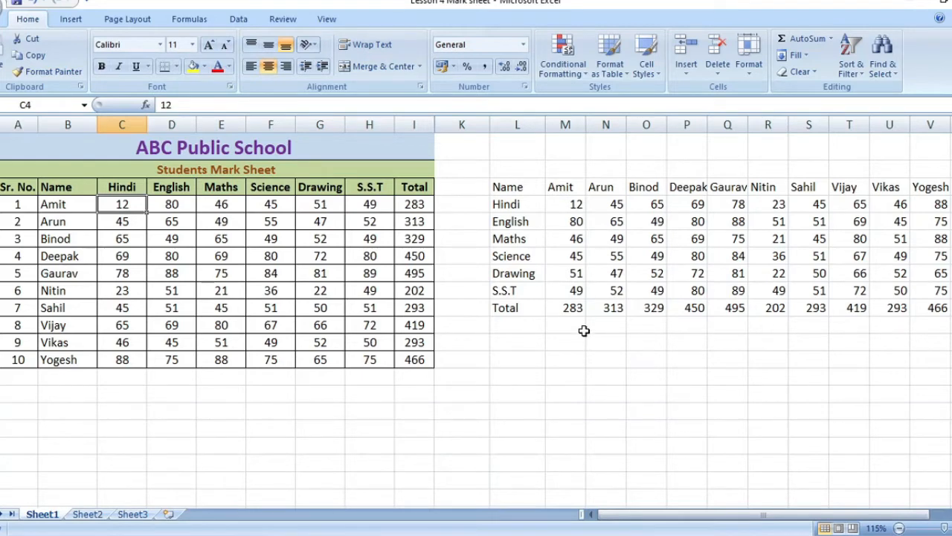
pyautogui.write('45')
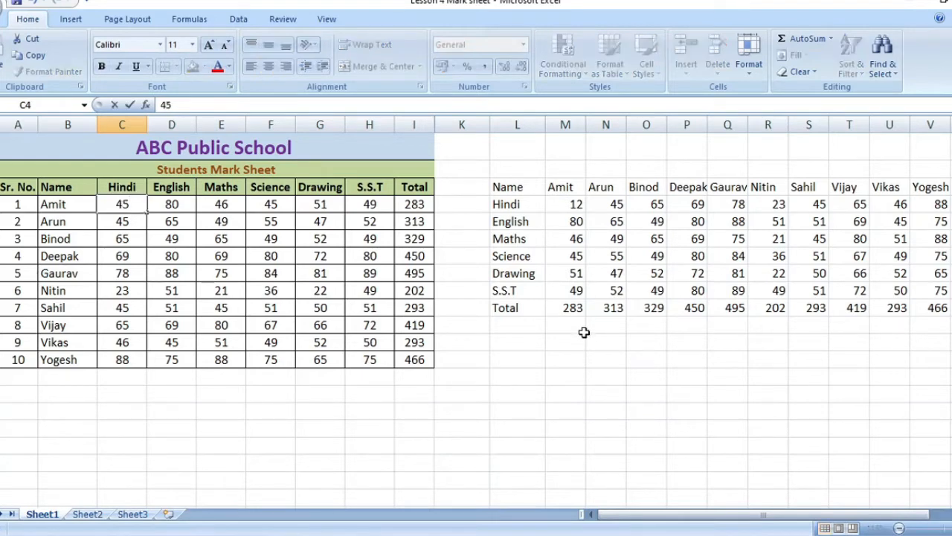
pyautogui.press('Return')
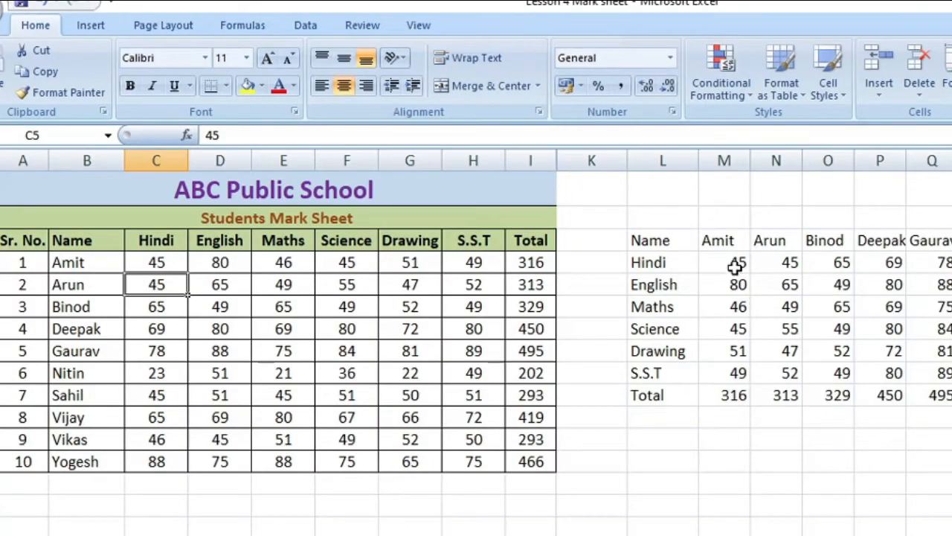
pyautogui.click(566, 206)
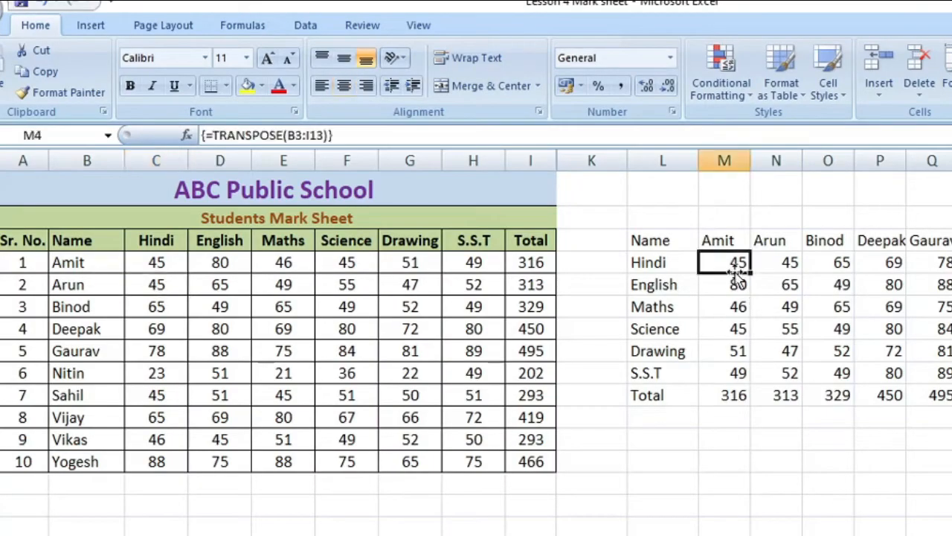
# - Change the Hindi mark in C5 to 66 and check the linked cell N4 in the transposed table
pyautogui.click(159, 290)
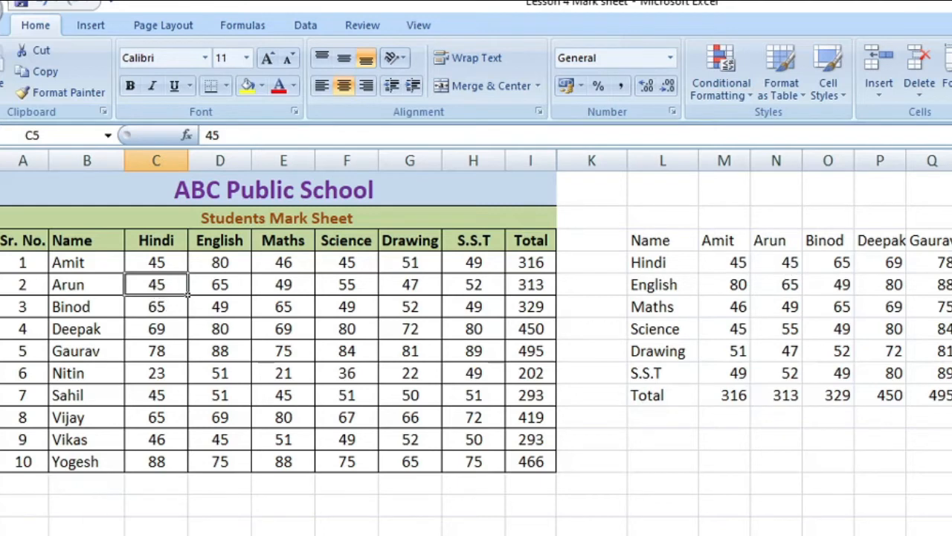
pyautogui.write('66')
pyautogui.press('Return')
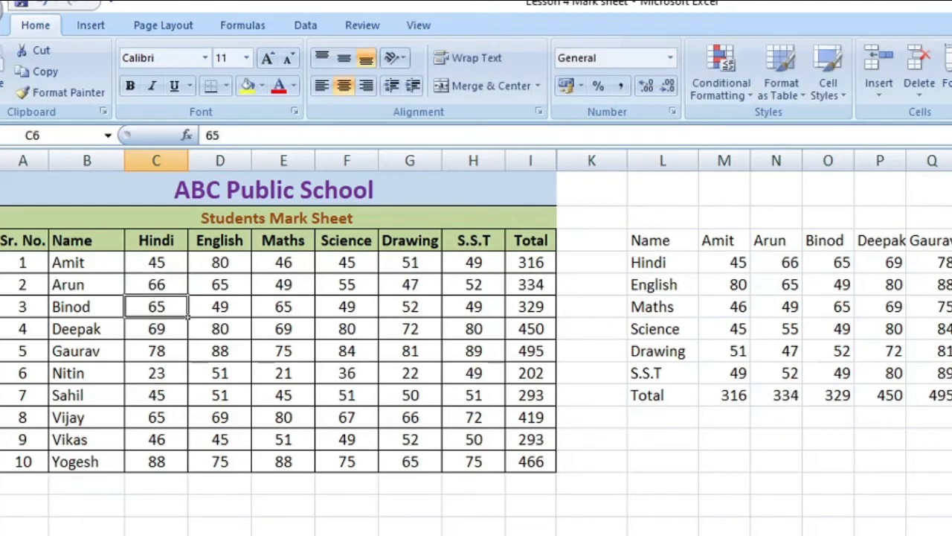
pyautogui.click(781, 261)
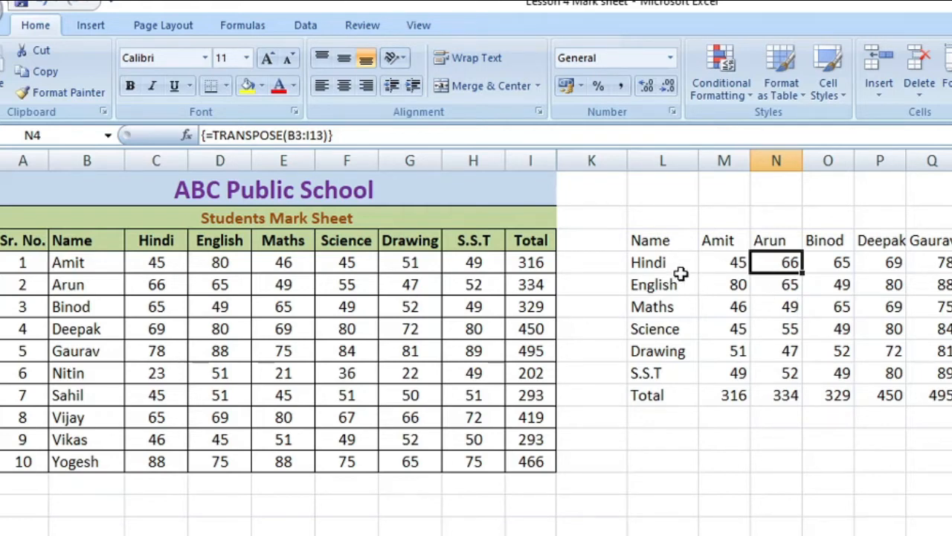
# - Select the whole TRANSPOSE table starting at L3 and clear its contents
pyautogui.moveTo(658, 242); pyautogui.dragTo(951, 422)
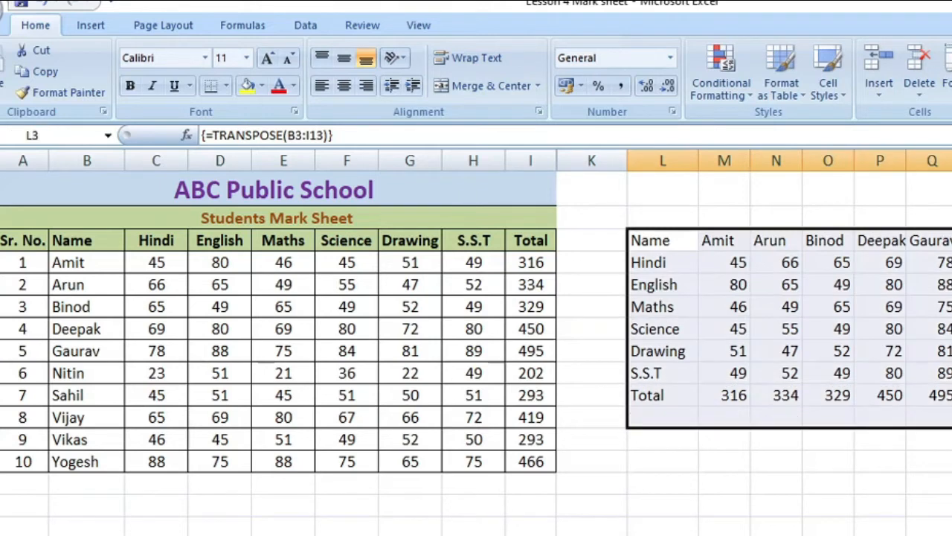
pyautogui.press('Delete')
pyautogui.click(882, 484)
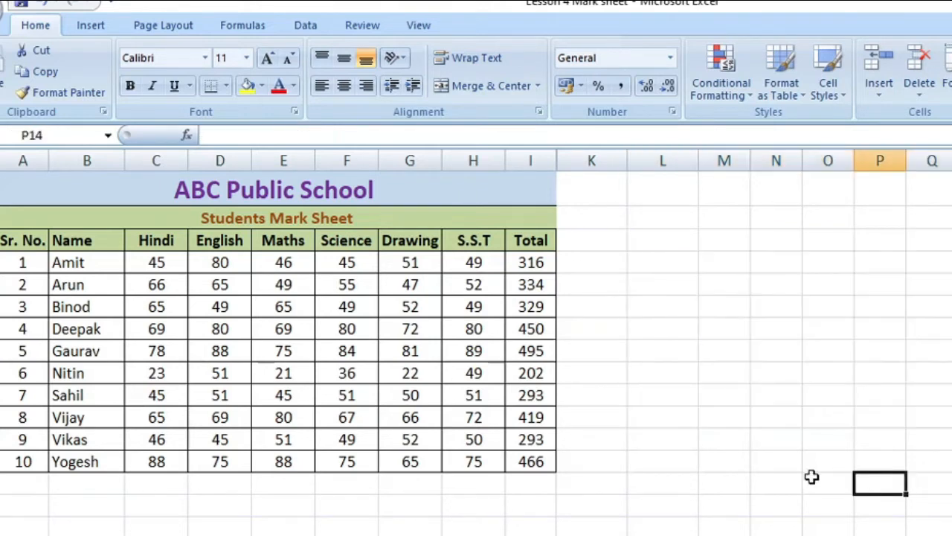
# - Enter the Name header's cell reference as the plain text b3 in cell L3
pyautogui.click(686, 271)
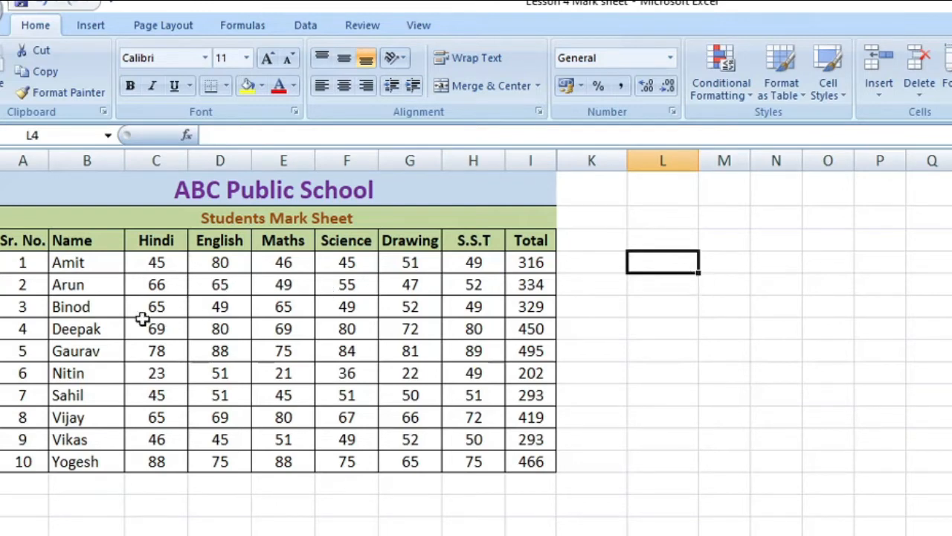
pyautogui.press('Up')
pyautogui.click(655, 281)
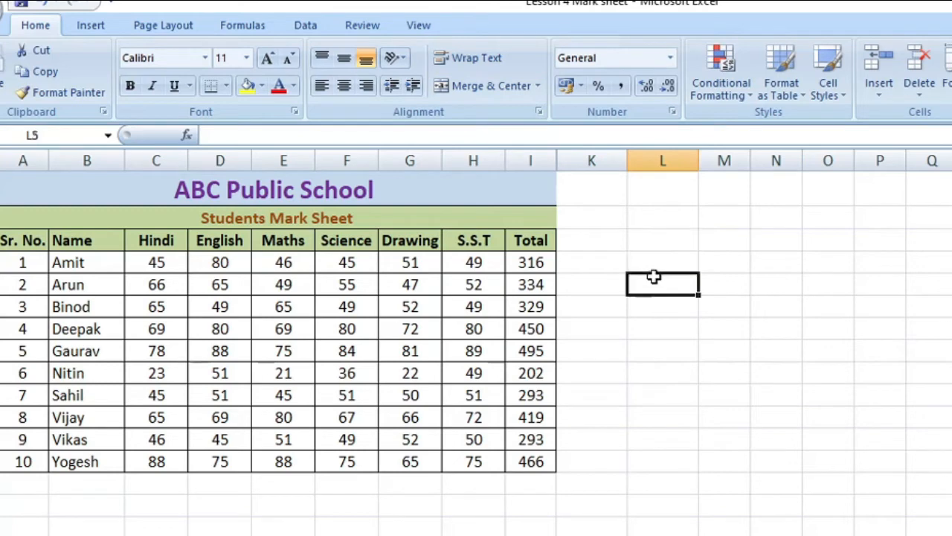
pyautogui.click(79, 240)
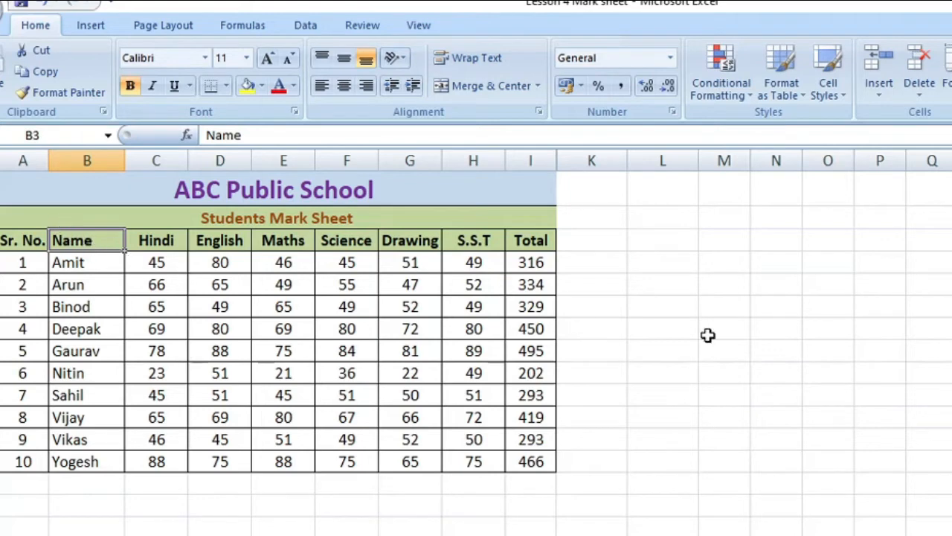
pyautogui.click(681, 244)
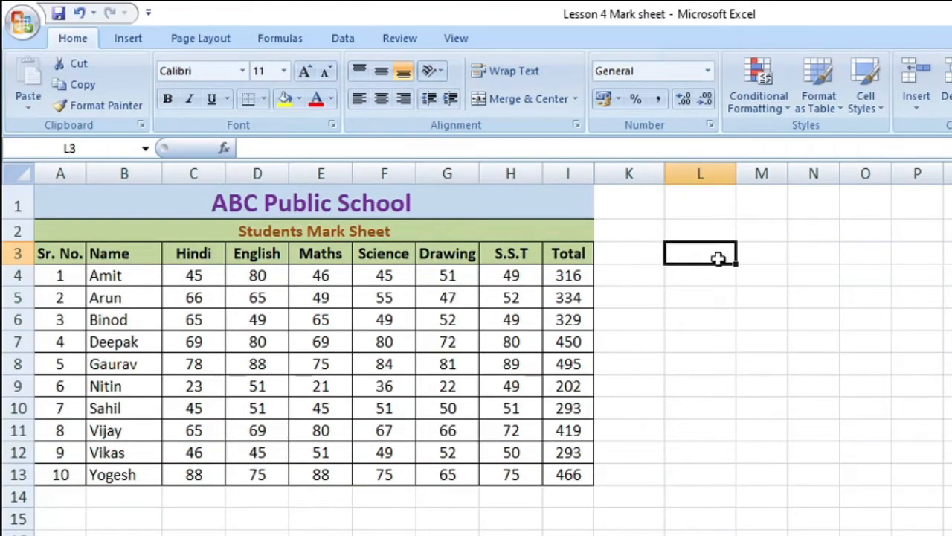
pyautogui.write('b3')
pyautogui.press('Return')
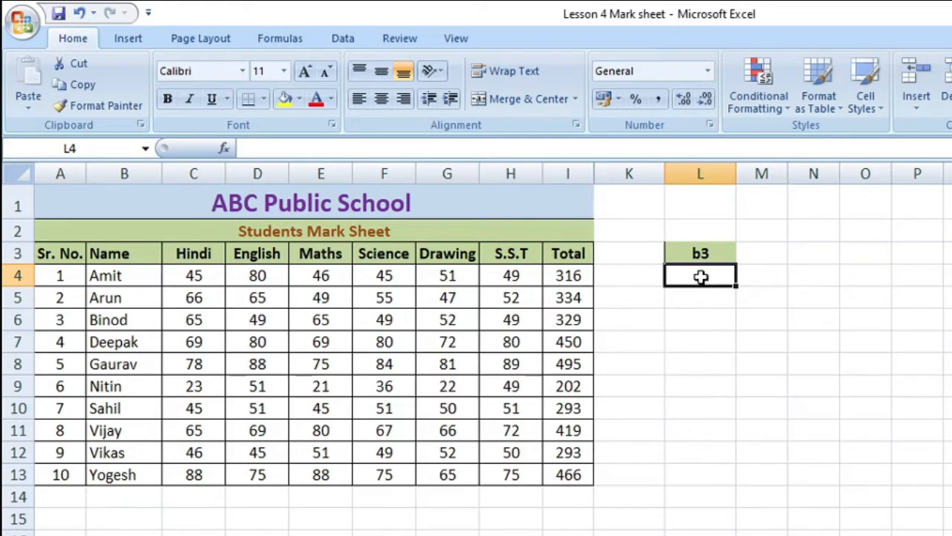
# - Enter the Hindi header's cell reference as the plain text c3 in cell L4
pyautogui.click(194, 255)
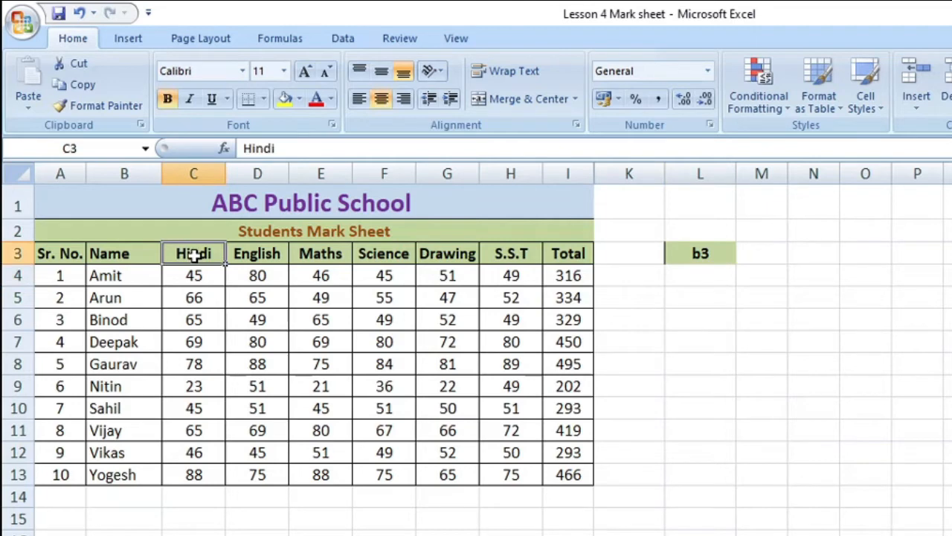
pyautogui.click(697, 277)
pyautogui.write('c')
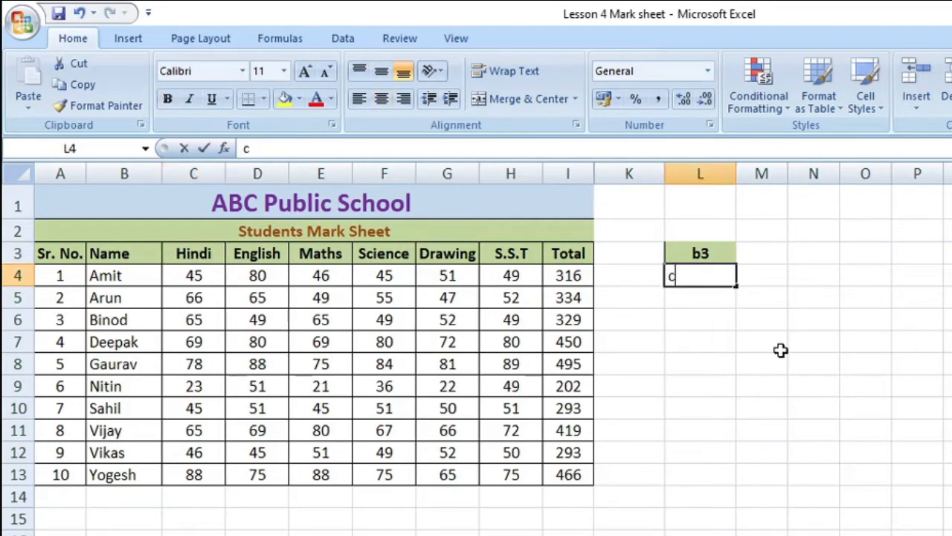
pyautogui.write('3')
pyautogui.press('Return')
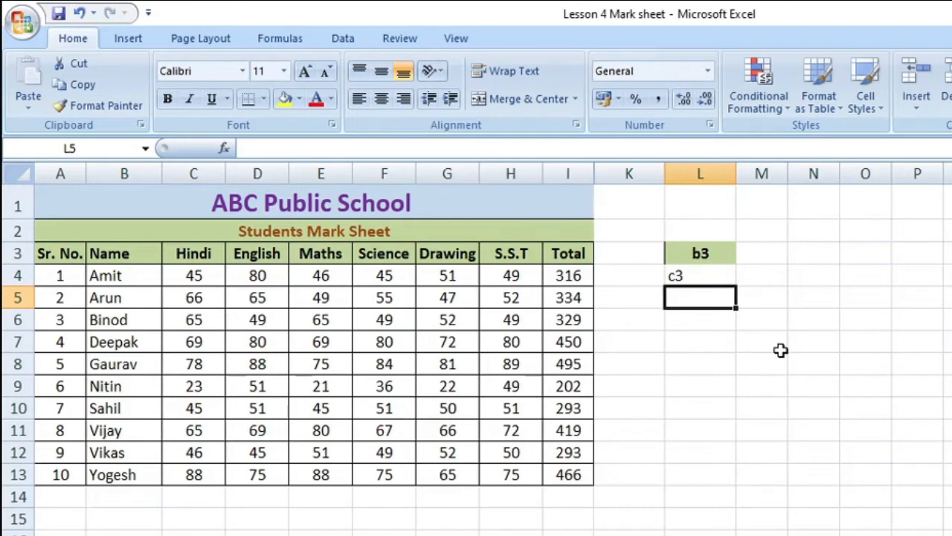
# - Enter the English header's cell reference as the plain text d3 in cell L5
pyautogui.click(313, 258)
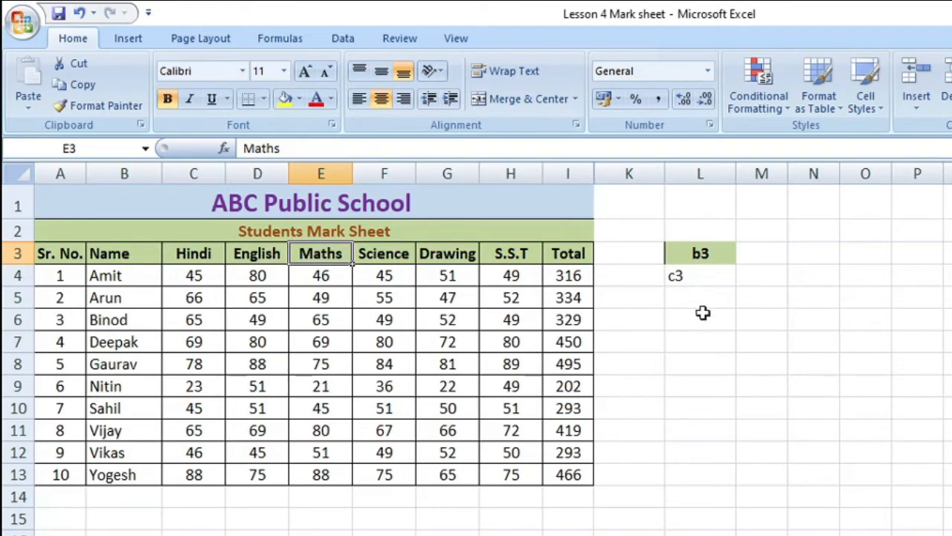
pyautogui.moveTo(703, 284); pyautogui.dragTo(718, 442)
pyautogui.click(253, 260)
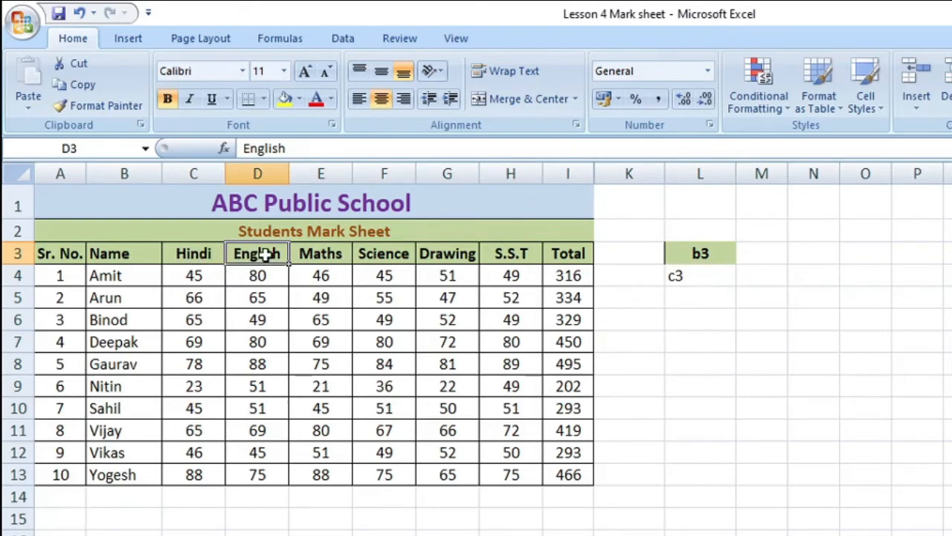
pyautogui.click(689, 297)
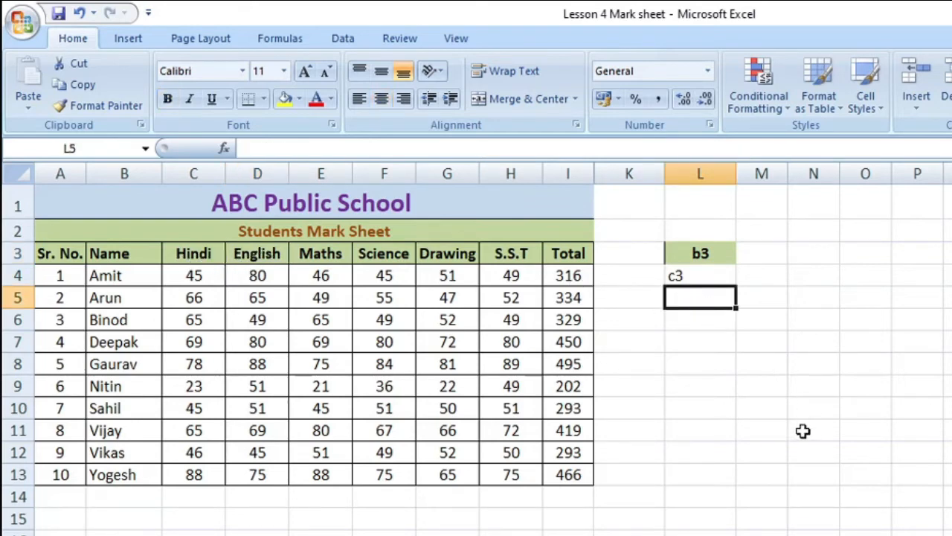
pyautogui.write('d3')
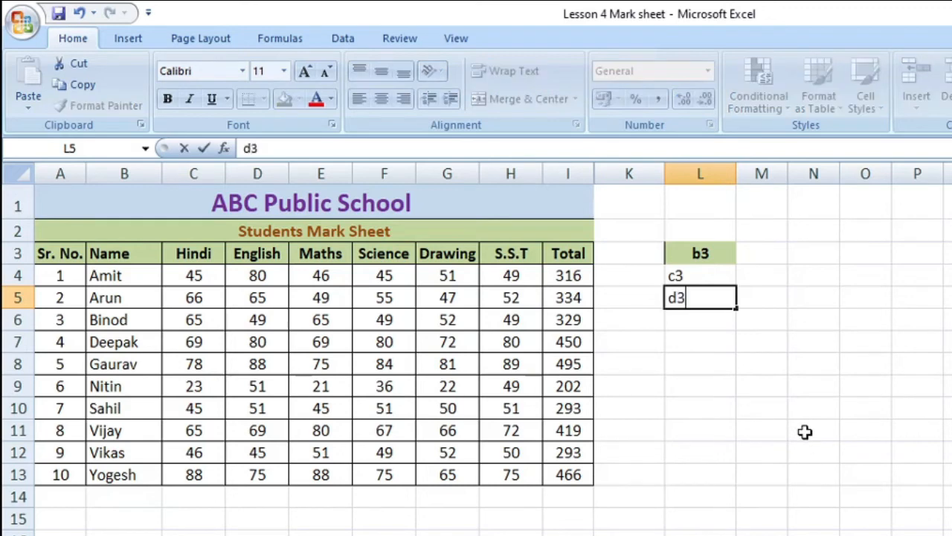
pyautogui.press('Return')
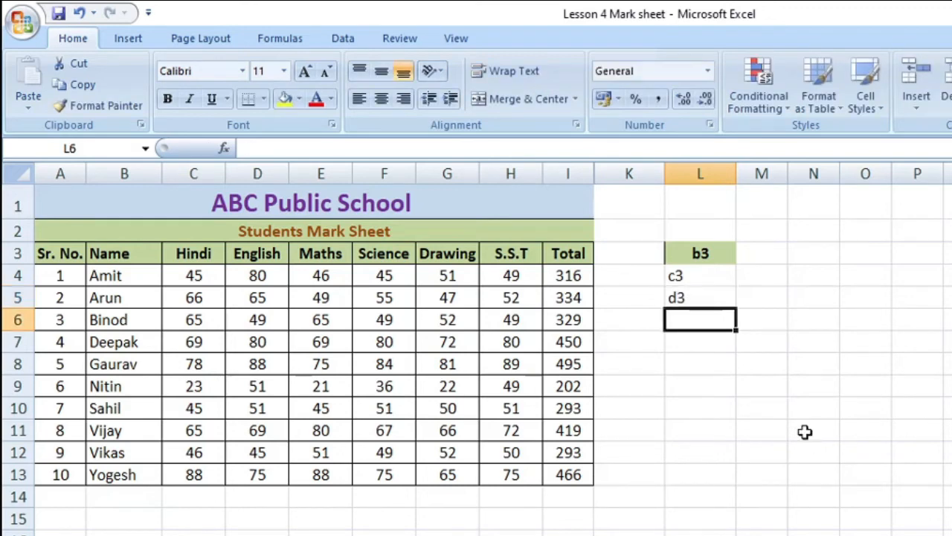
# - Enter the Maths header's cell reference as the plain text e3 in cell L6
pyautogui.click(332, 254)
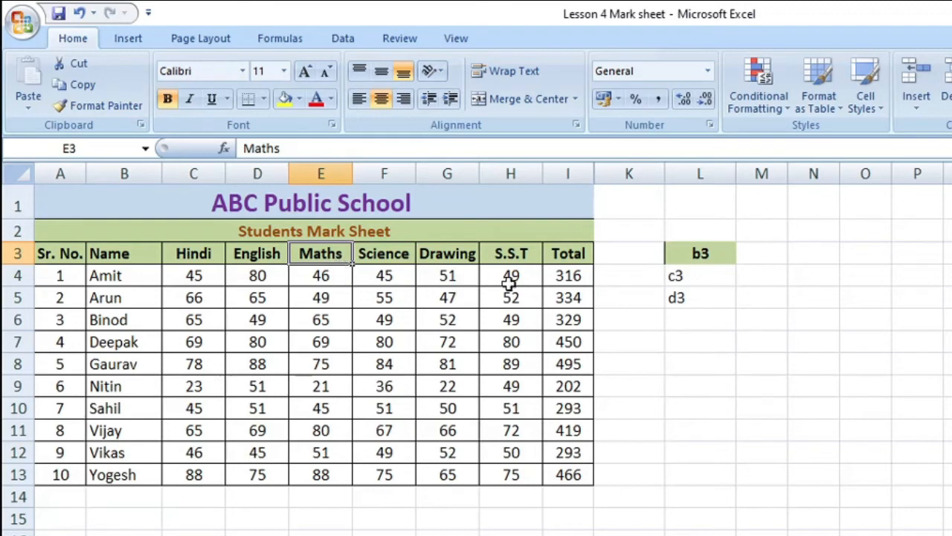
pyautogui.click(697, 320)
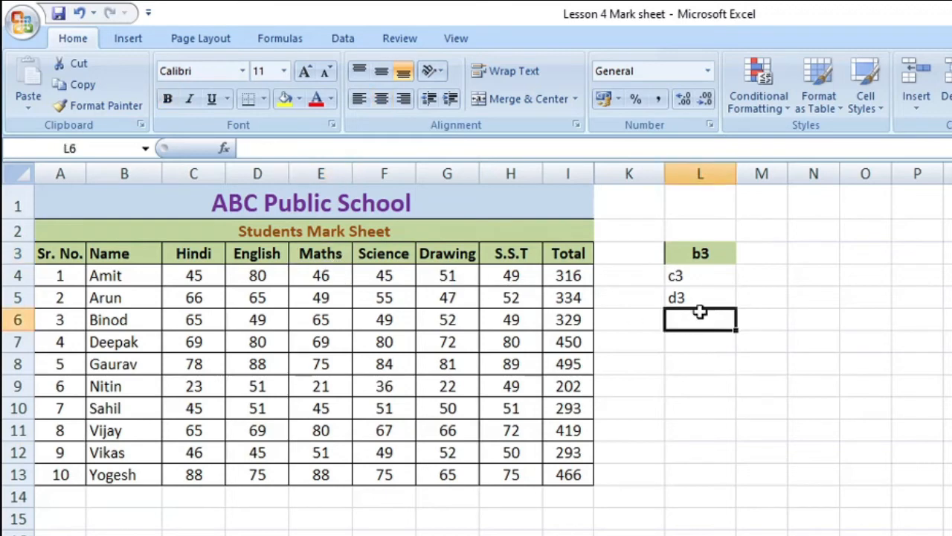
pyautogui.write('e3')
pyautogui.press('Return')
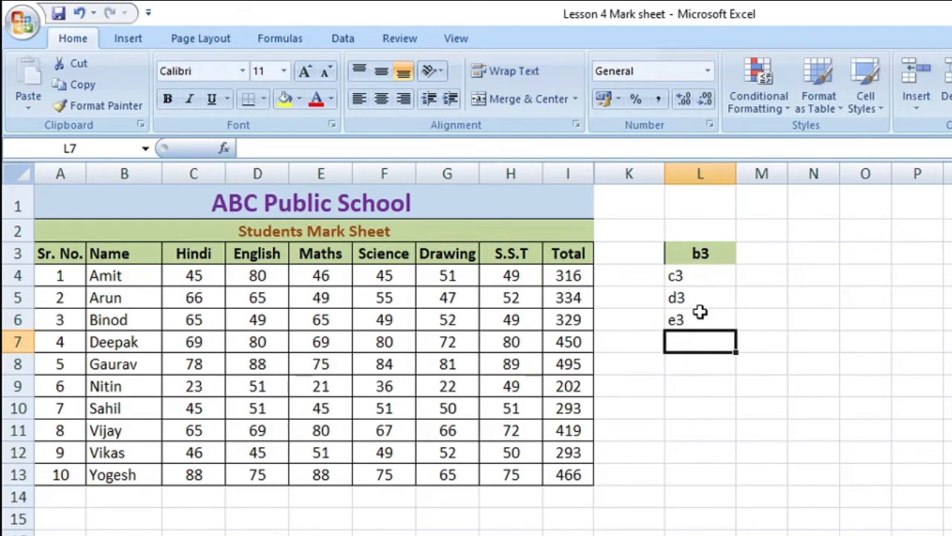
# - Enter the remaining header references f3, g3, h3 and i3 as plain text in cells L7 to L10
pyautogui.write('f3')
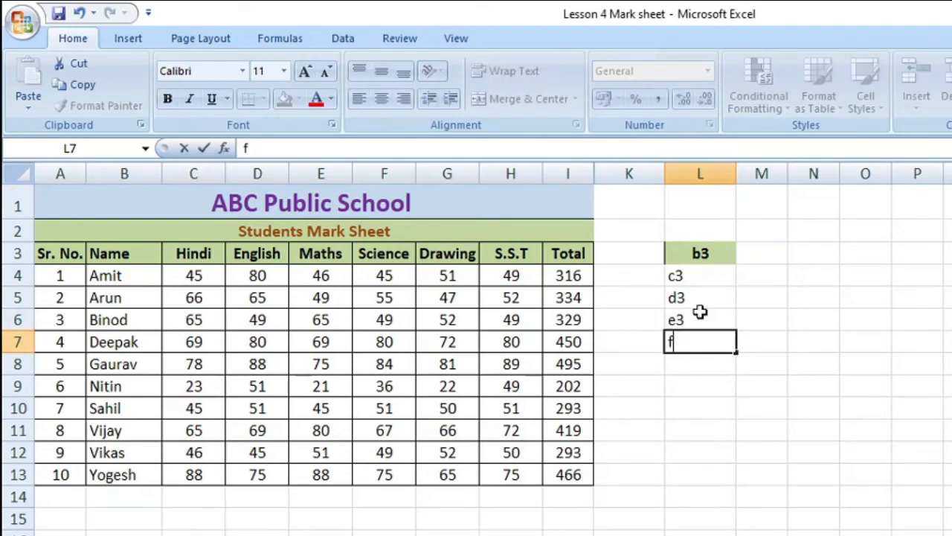
pyautogui.press('Return')
pyautogui.write('g')
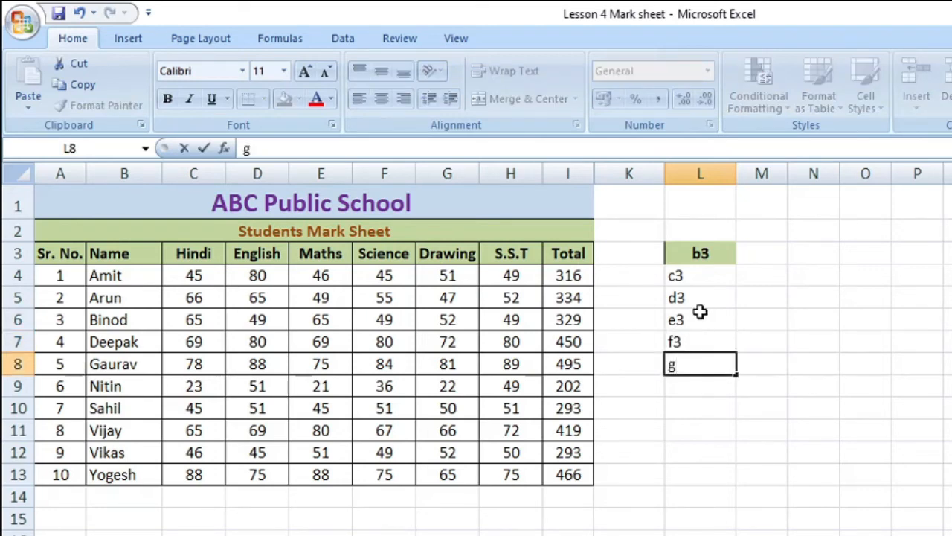
pyautogui.write('3')
pyautogui.press('Return')
pyautogui.write('h')
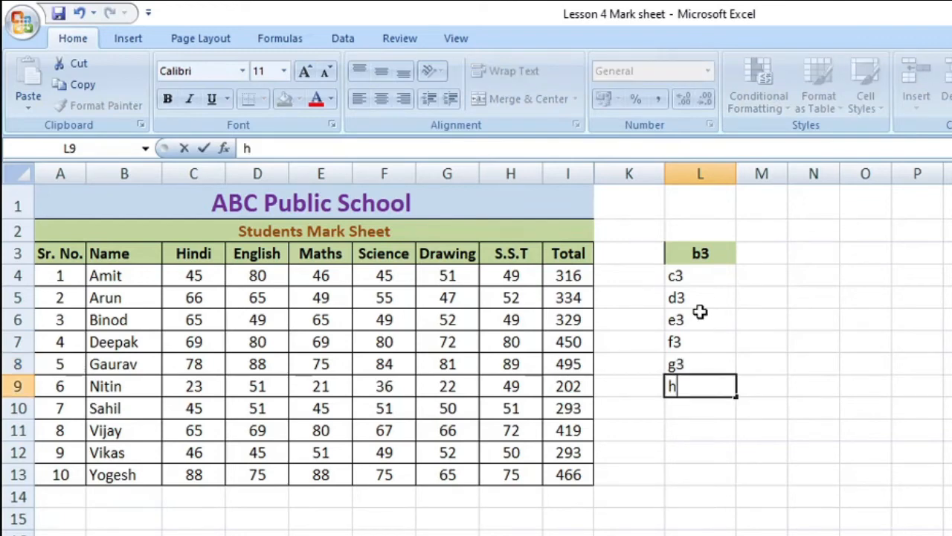
pyautogui.write('3')
pyautogui.press('Return')
pyautogui.write('i')
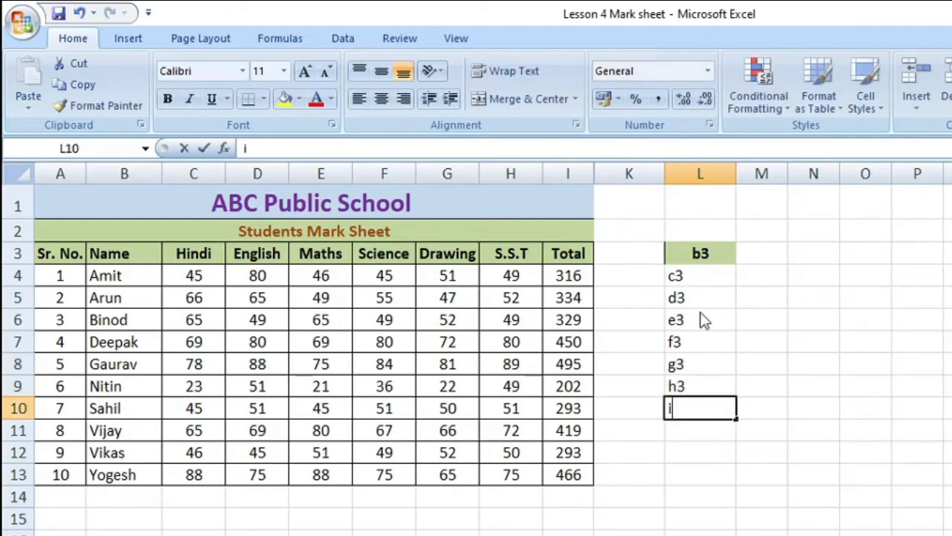
pyautogui.write('3')
pyautogui.press('Return')
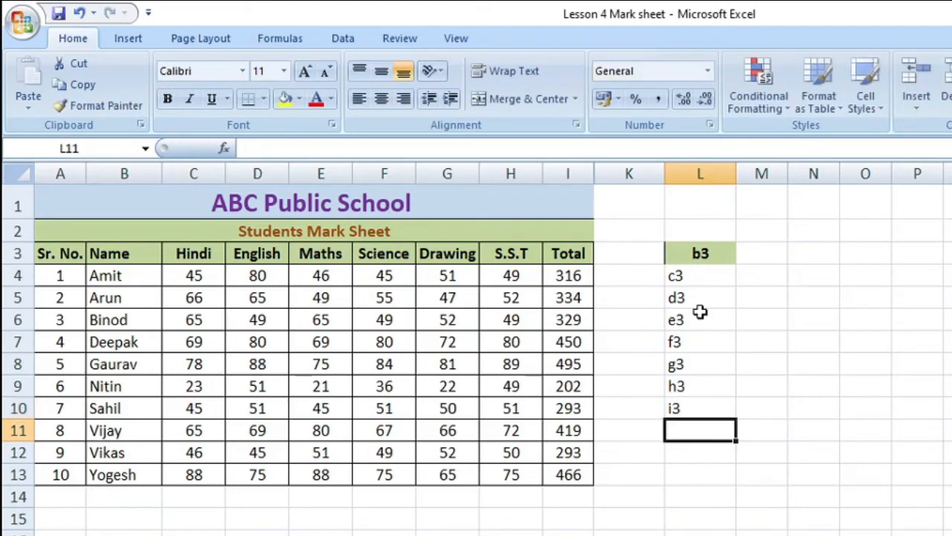
pyautogui.write('j3')
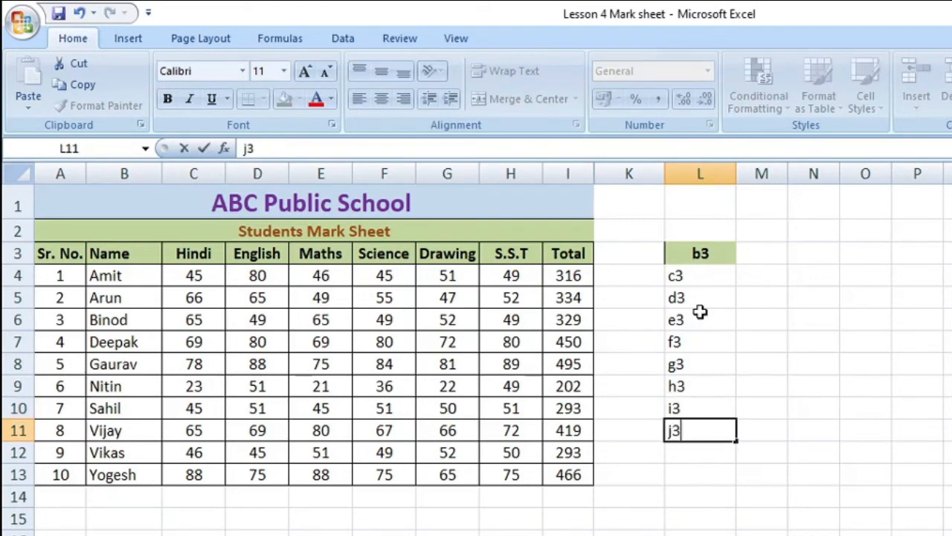
pyautogui.press('Return')
pyautogui.hotkey('ctrl', 'z')
pyautogui.click(701, 410)
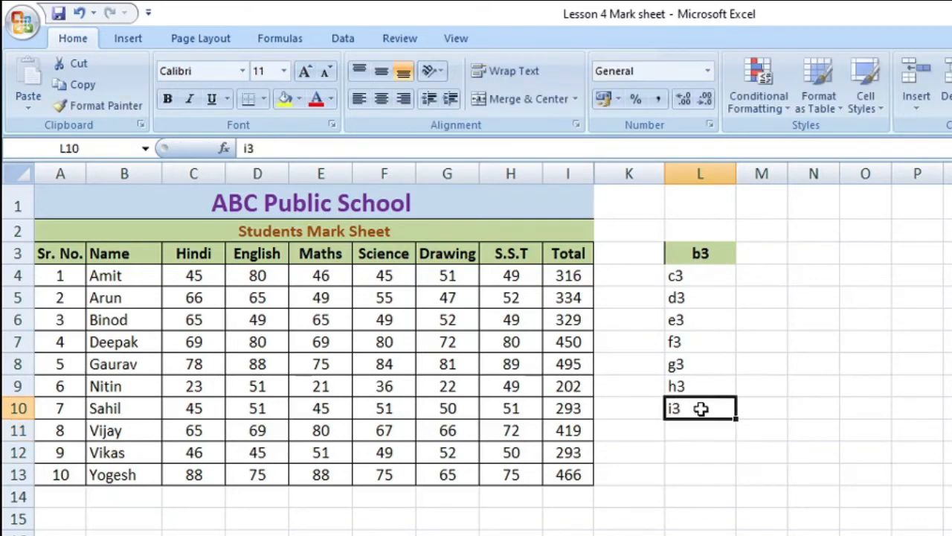
pyautogui.click(719, 447)
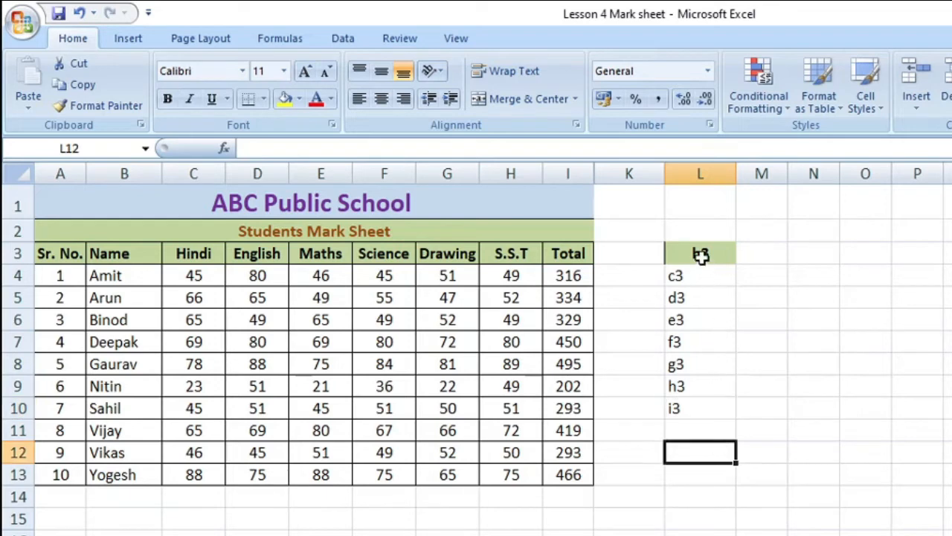
# - Fill the text references in L3:L10 across to column V so the series runs through row number 13
pyautogui.moveTo(701, 255); pyautogui.dragTo(944, 421)
pyautogui.click(798, 283)
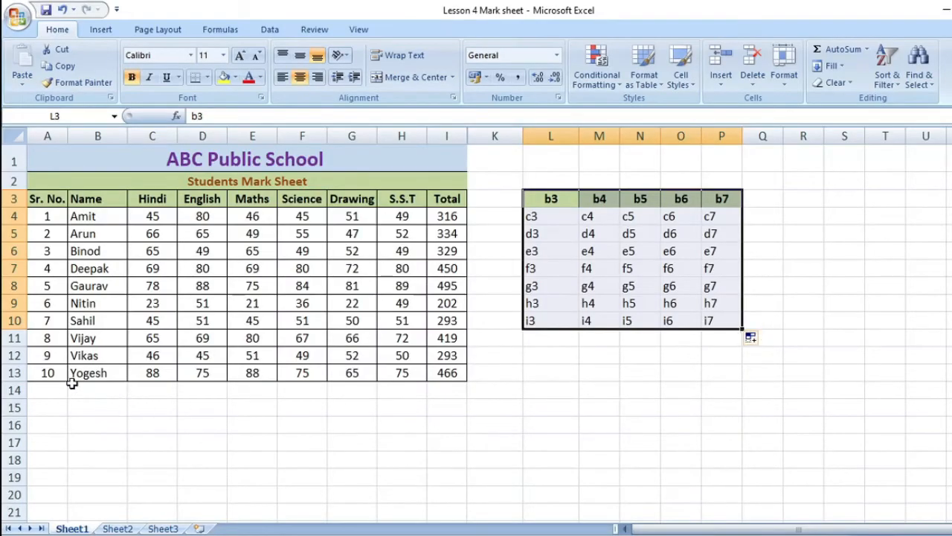
pyautogui.click(99, 370)
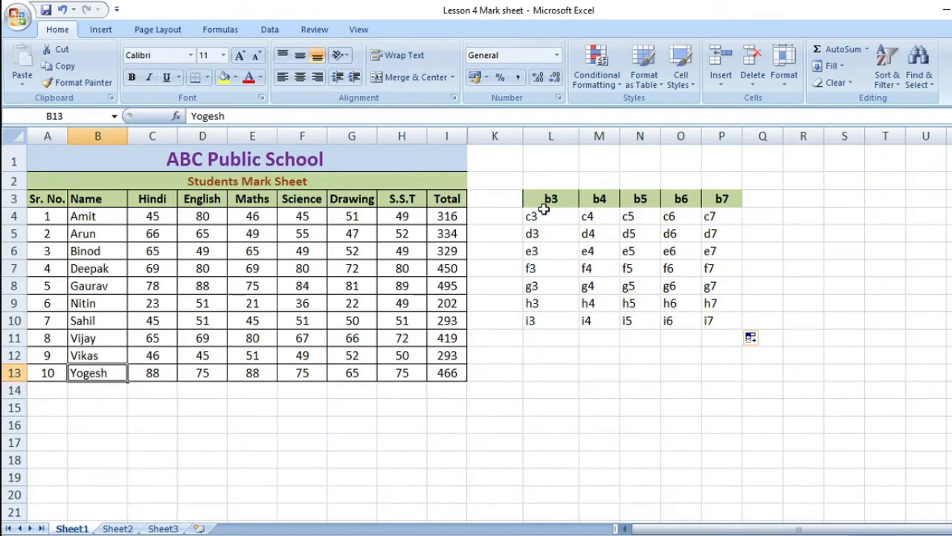
pyautogui.moveTo(544, 200); pyautogui.dragTo(745, 328)
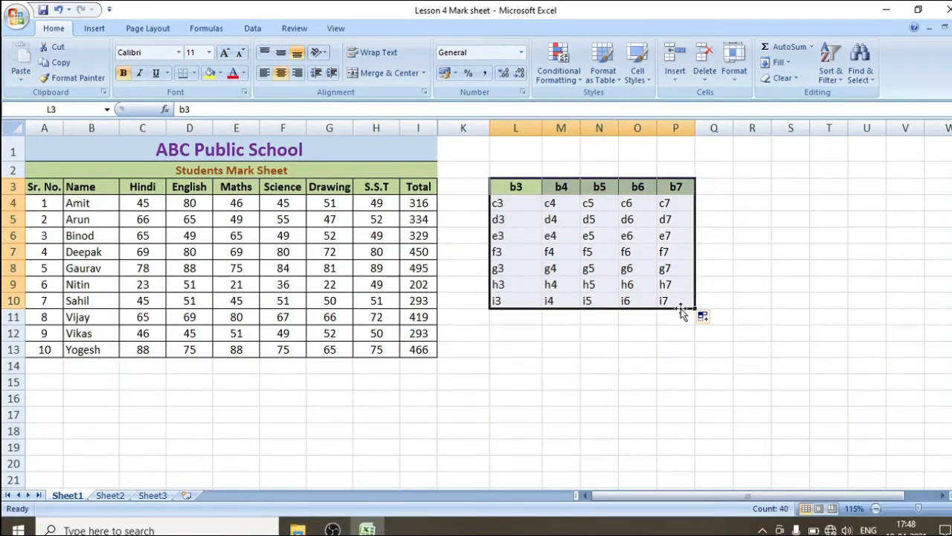
pyautogui.moveTo(698, 307); pyautogui.dragTo(909, 303)
pyautogui.click(770, 367)
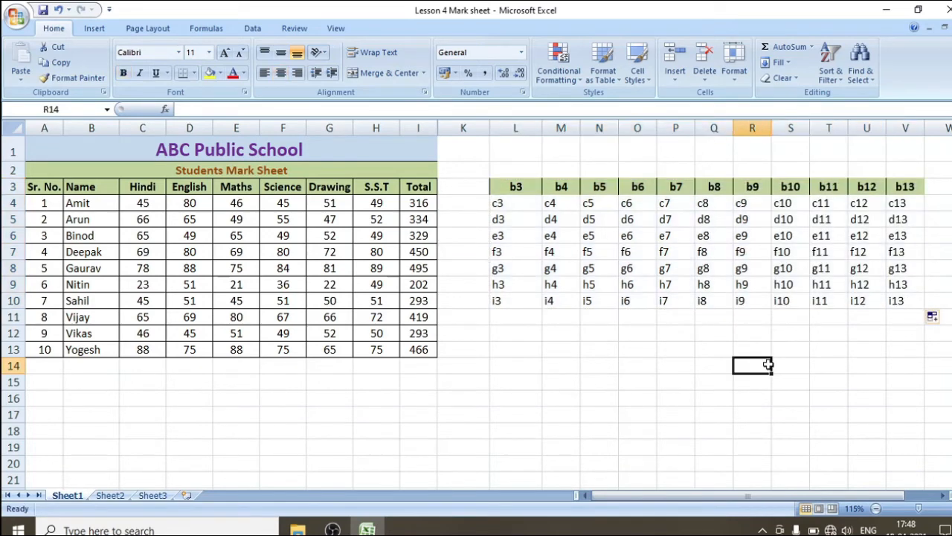
# - Compare the filled text references with the source mark sheet, checking the last Total cell I13 and columns L, M and V
pyautogui.click(421, 351)
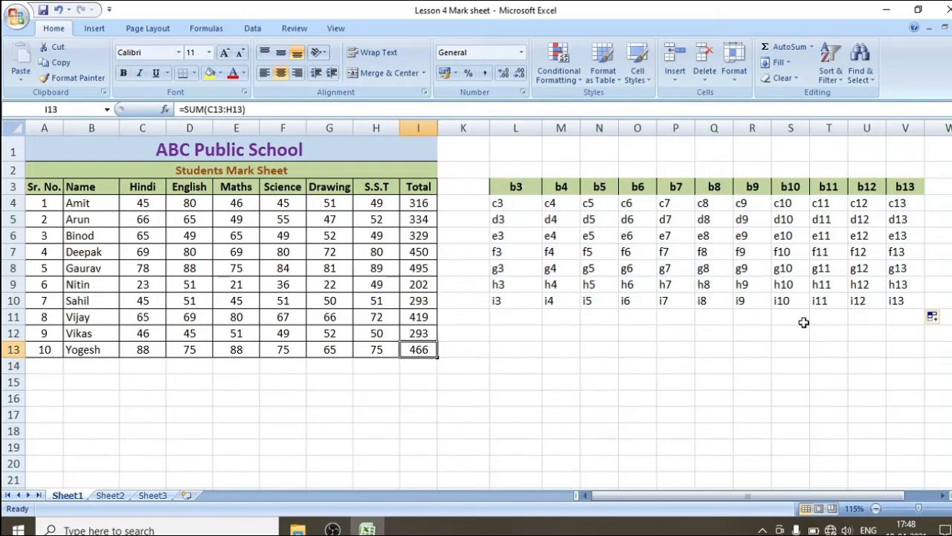
pyautogui.click(903, 300)
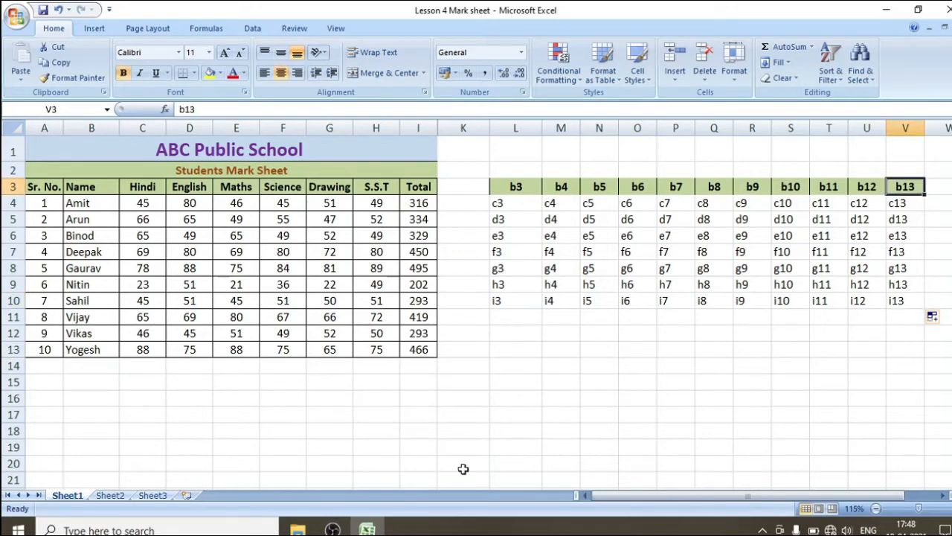
pyautogui.click(778, 372)
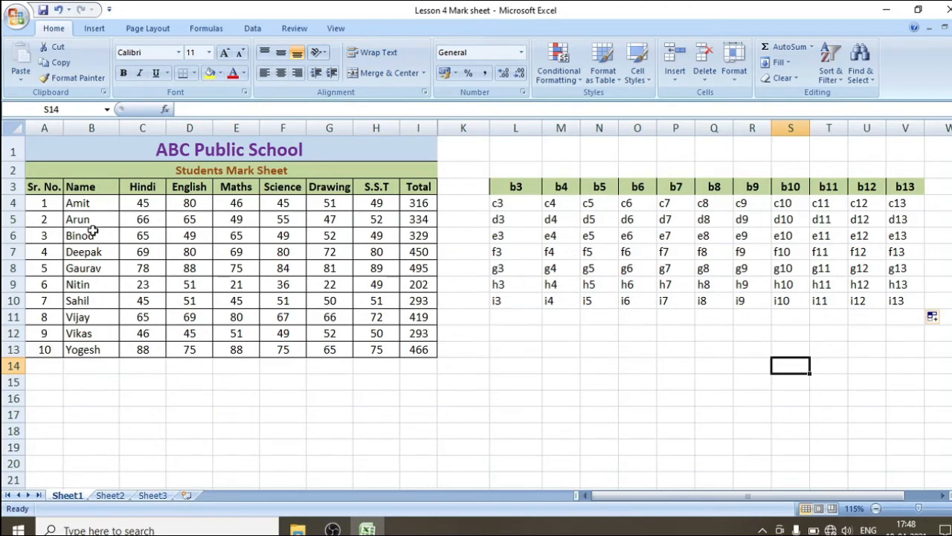
pyautogui.moveTo(506, 190); pyautogui.dragTo(519, 297)
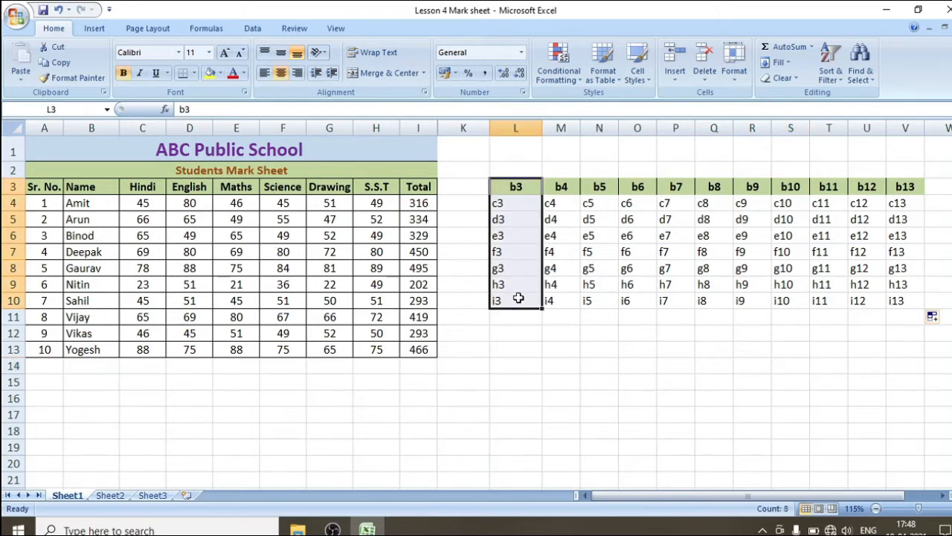
pyautogui.click(557, 199)
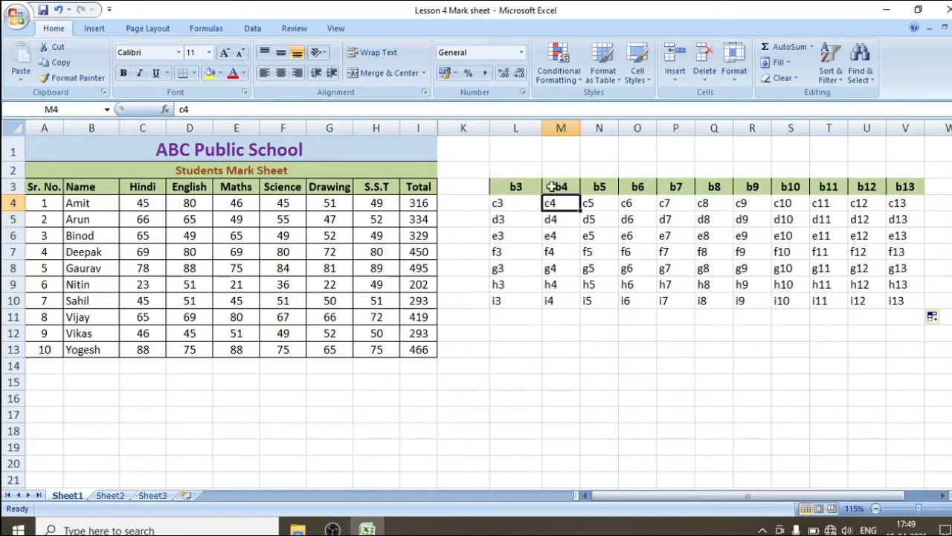
pyautogui.moveTo(565, 201); pyautogui.dragTo(571, 296)
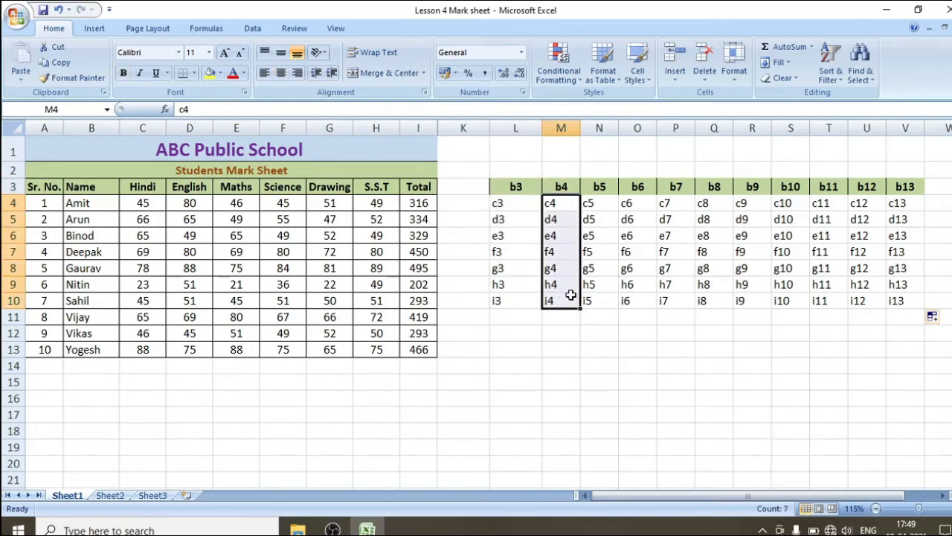
pyautogui.click(531, 365)
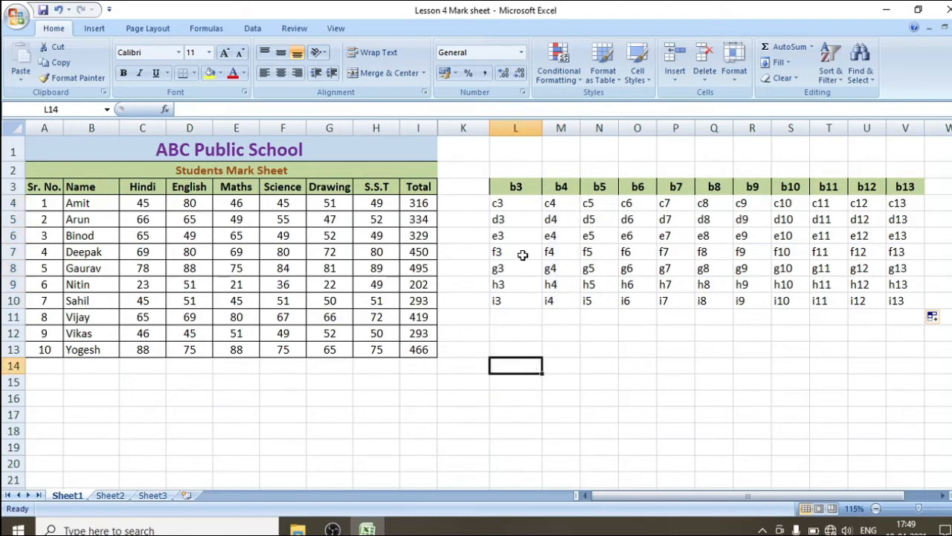
# - Add the prefix abc before the reference in L3 to make it abcb3
pyautogui.doubleClick(512, 186)
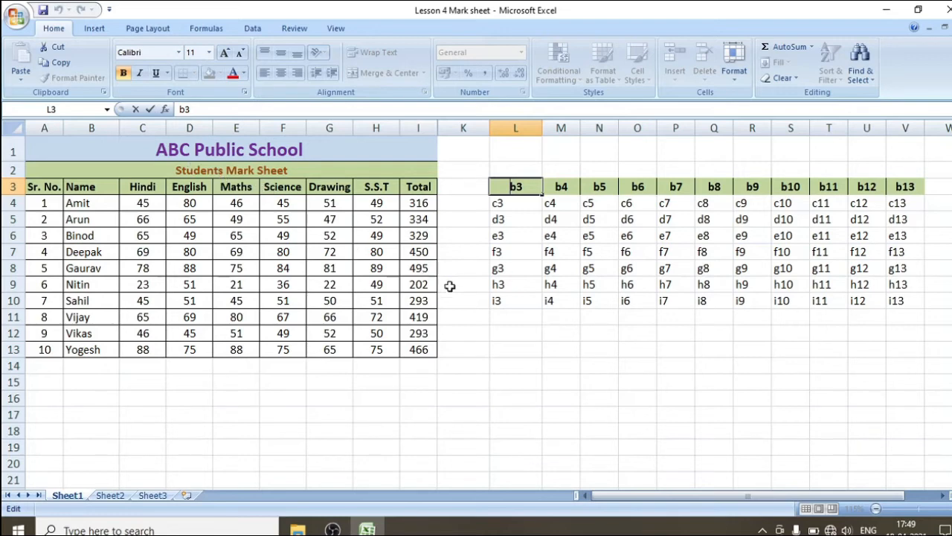
pyautogui.write('abc')
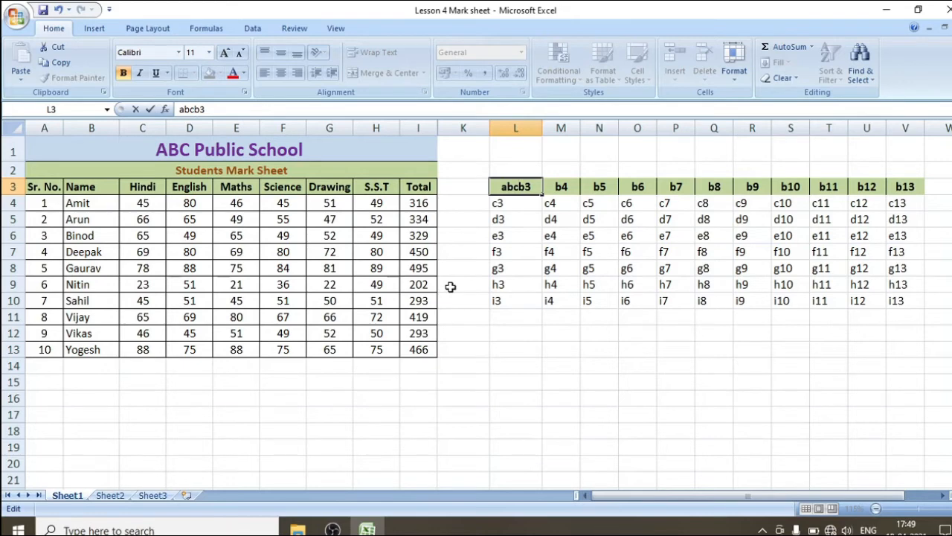
pyautogui.press('Return')
# - Add the prefix abc to the reference in L4, making it abcc3, and fill it across row 4 to V4
pyautogui.press('F2')
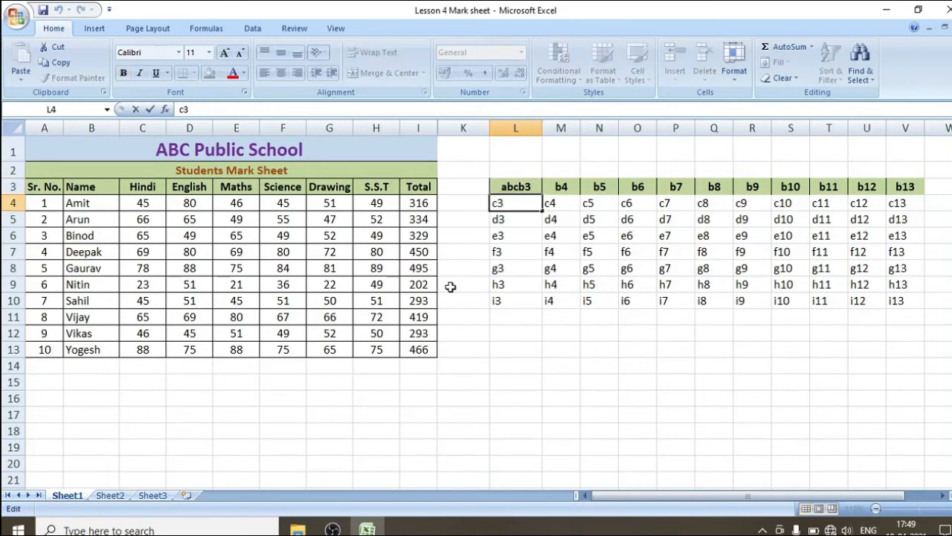
pyautogui.write('abc')
pyautogui.press('Return')
pyautogui.click(516, 203)
pyautogui.moveTo(543, 210); pyautogui.dragTo(904, 213)
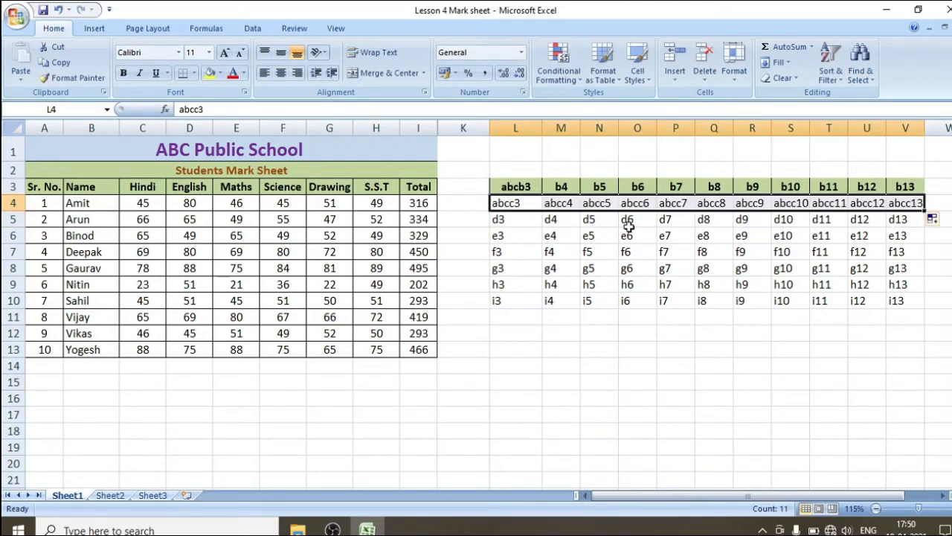
pyautogui.click(526, 216)
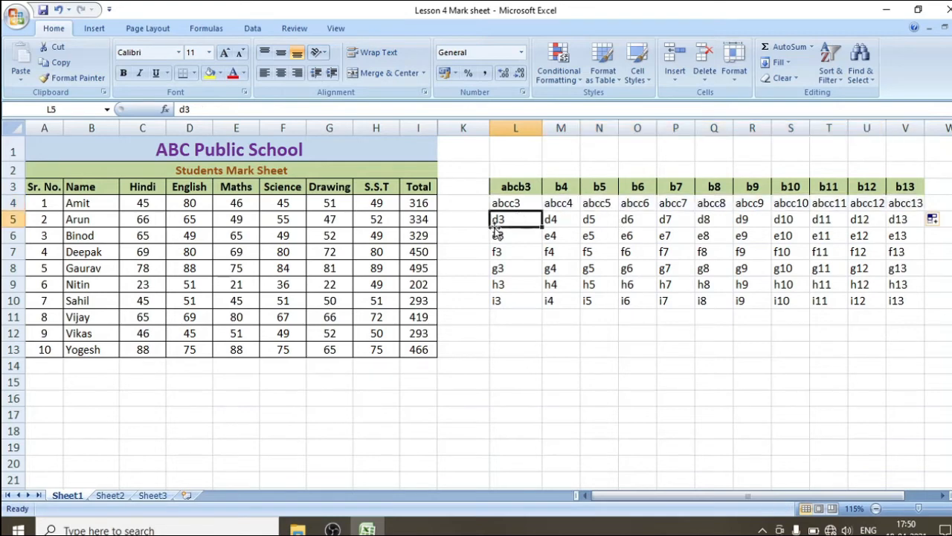
# - Add the prefix abc to the reference in L5, making it abcd3, and fill it across row 5 to V5
pyautogui.doubleClick(492, 219)
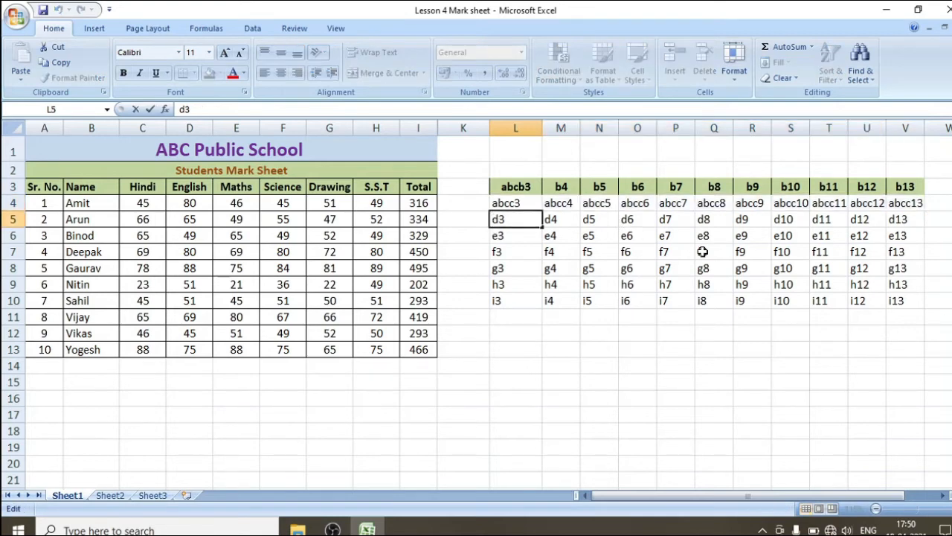
pyautogui.write('abc')
pyautogui.press('Return')
pyautogui.click(534, 220)
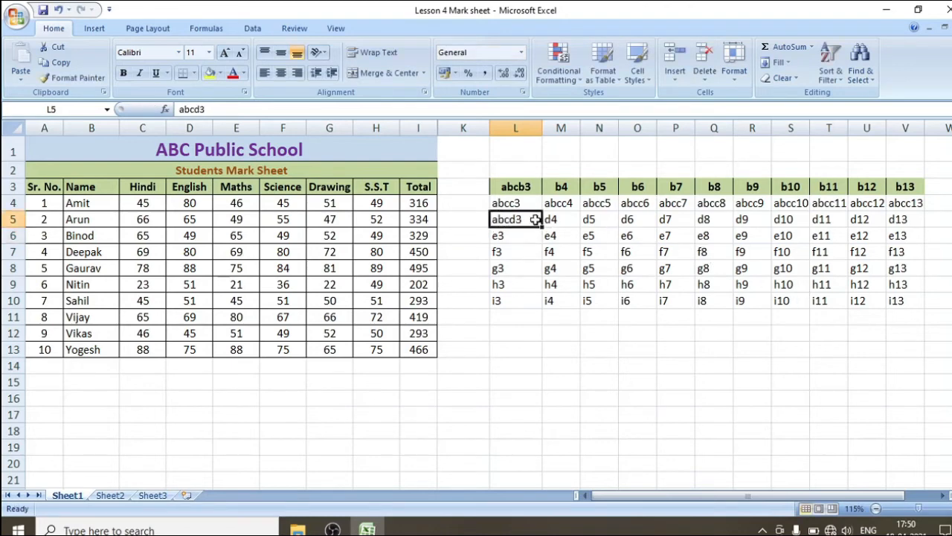
pyautogui.moveTo(544, 226); pyautogui.dragTo(915, 221)
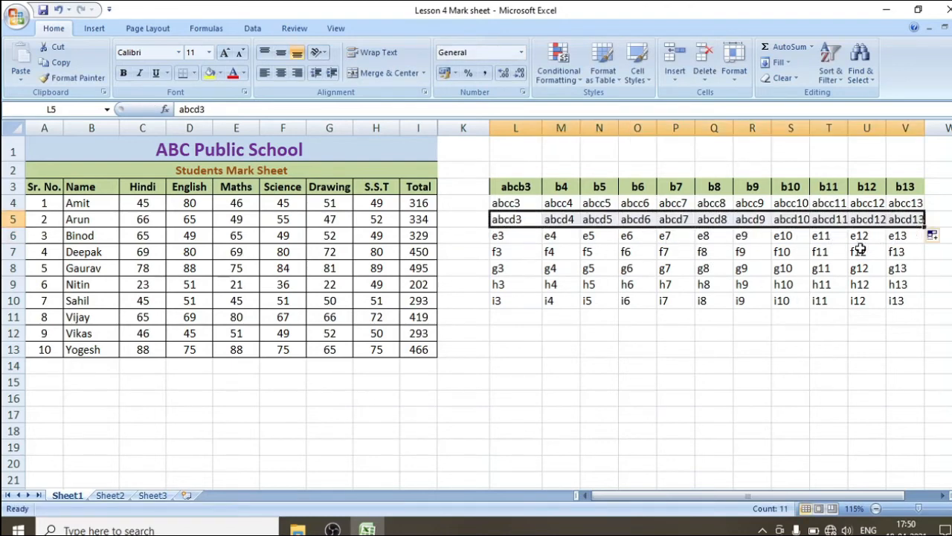
# - Add the prefix abc to each reference in L6:L10, making them abce3 through abci3
pyautogui.click(502, 236)
pyautogui.doubleClick(502, 235)
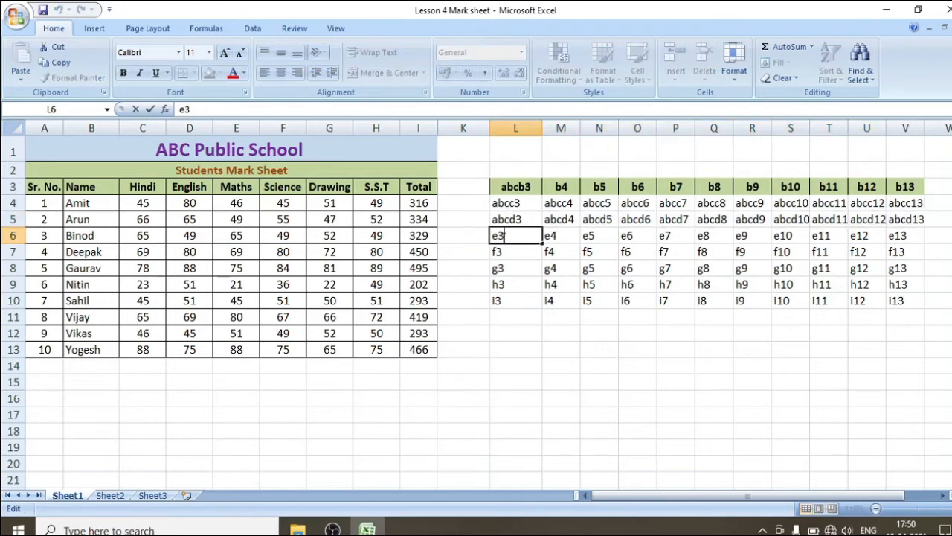
pyautogui.press('Escape')
pyautogui.doubleClick(494, 236)
pyautogui.write('abc')
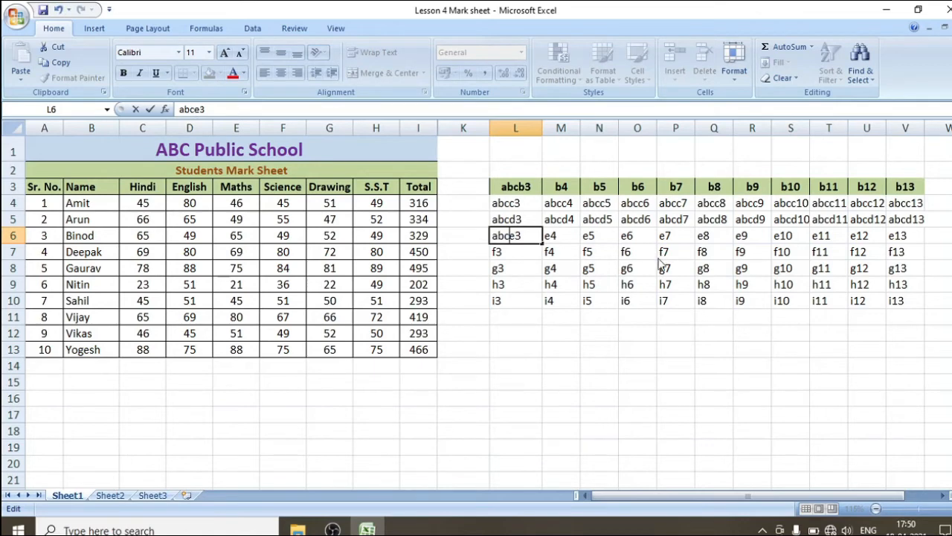
pyautogui.press('Return')
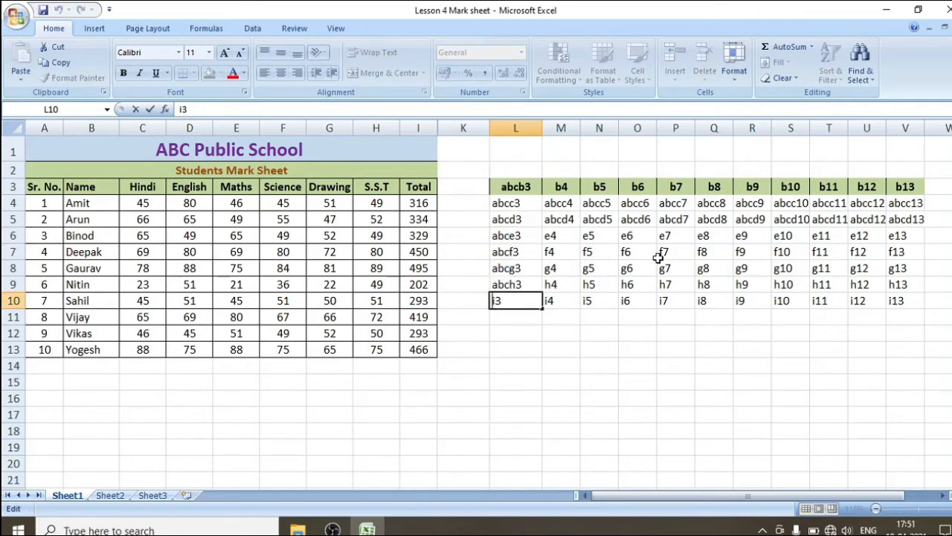
pyautogui.write('abc')
pyautogui.press('Return')
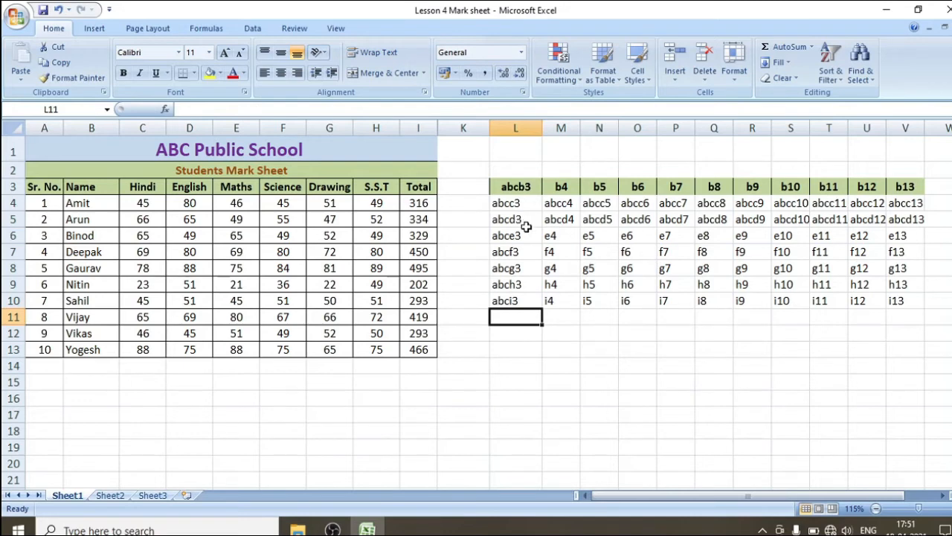
# - Fill the prefixed references in L4:L10 across to column V, ending with abci13 in V10
pyautogui.moveTo(518, 201); pyautogui.dragTo(908, 300)
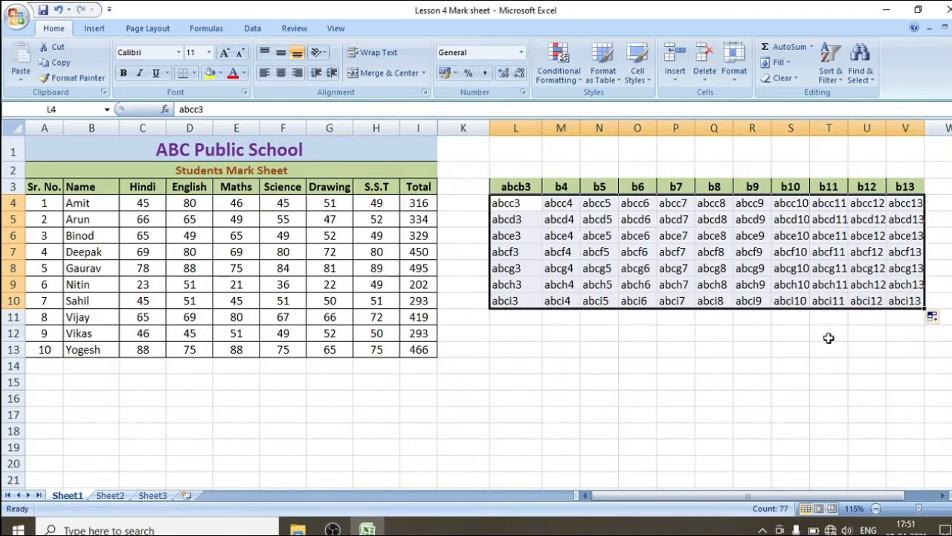
pyautogui.click(747, 359)
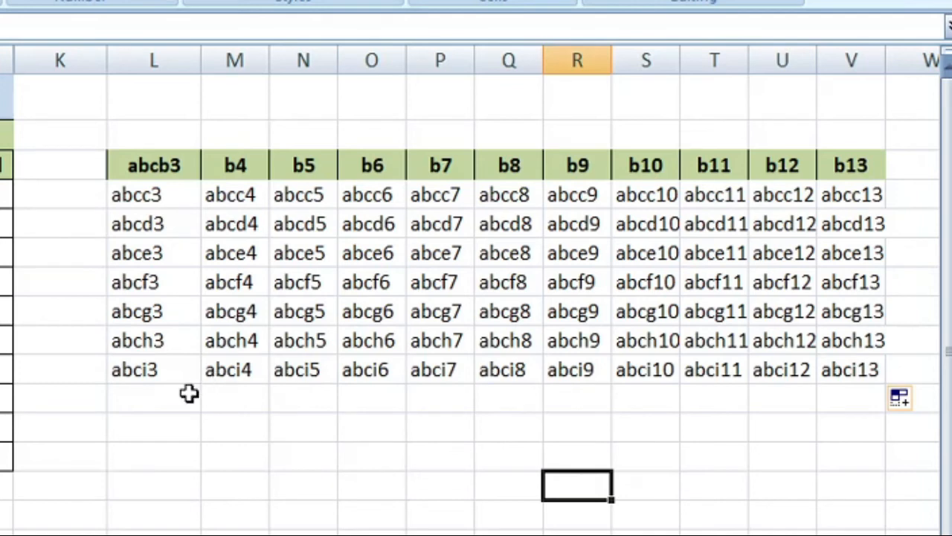
pyautogui.click(575, 364)
pyautogui.click(848, 369)
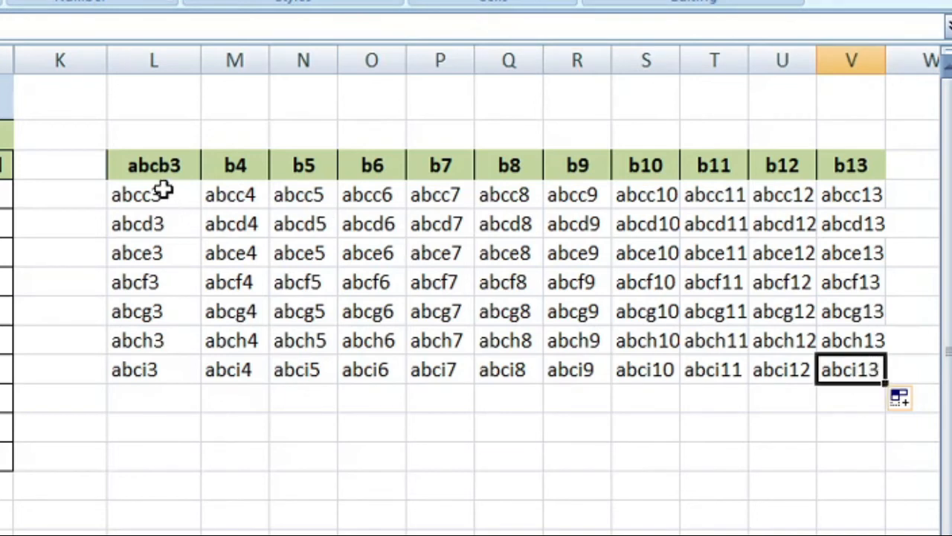
# - Fill the header reference abcb3 from L3 across row 3 to V3, ending with abcb13
pyautogui.click(148, 162)
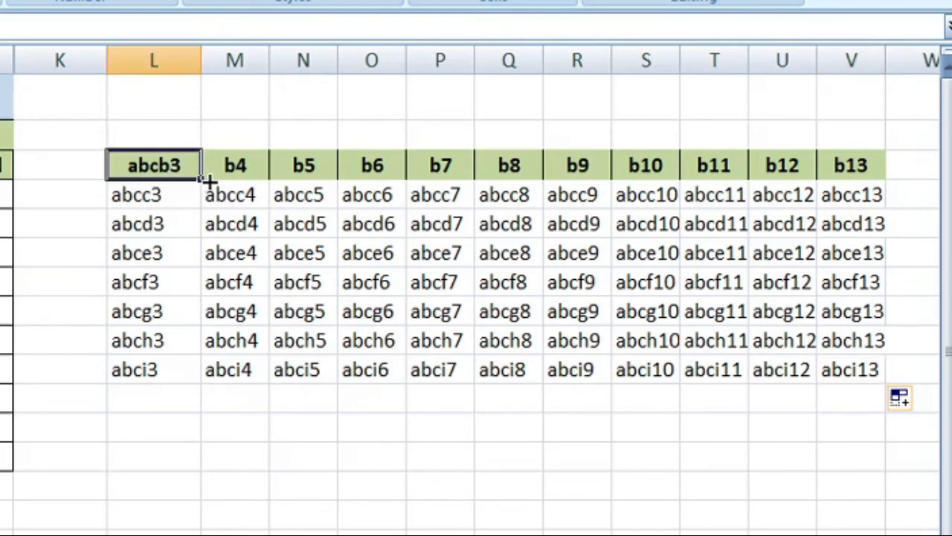
pyautogui.moveTo(203, 179); pyautogui.dragTo(855, 195)
pyautogui.click(508, 282)
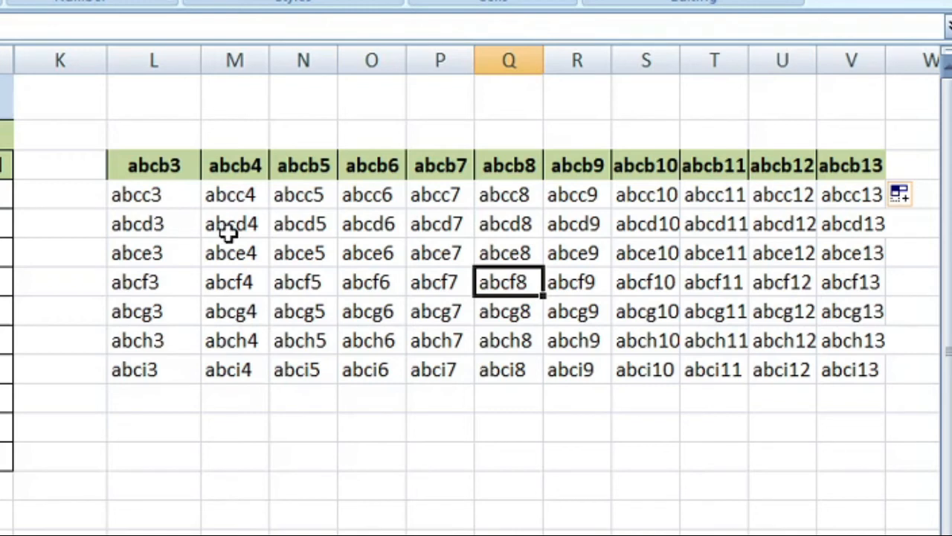
# - Enter the trial formula =C4 in the empty cell L14 below the text references
pyautogui.click(161, 170)
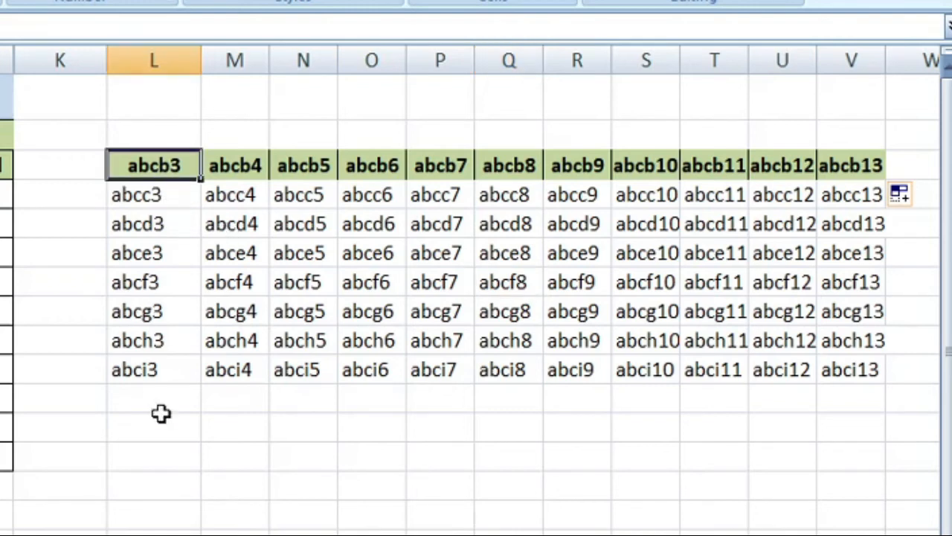
pyautogui.click(161, 482)
pyautogui.write('=')
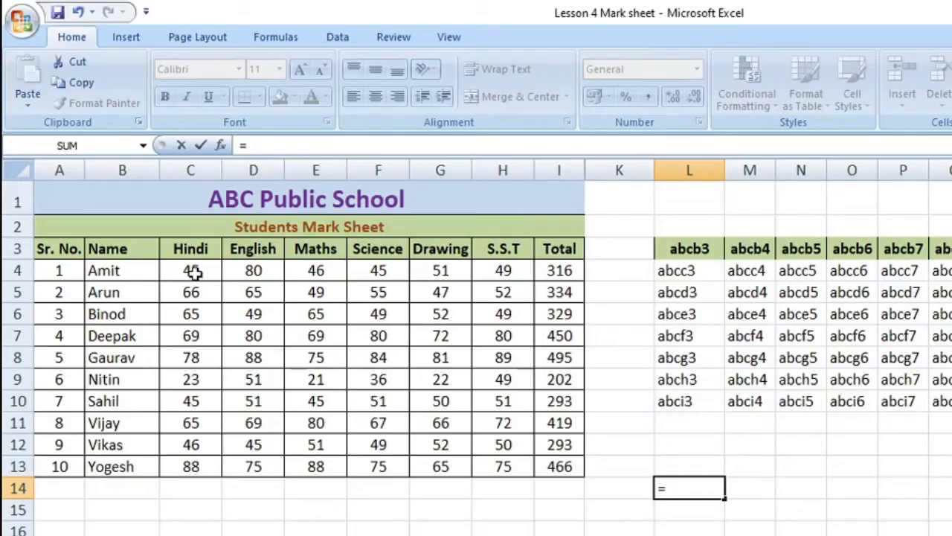
pyautogui.click(196, 270)
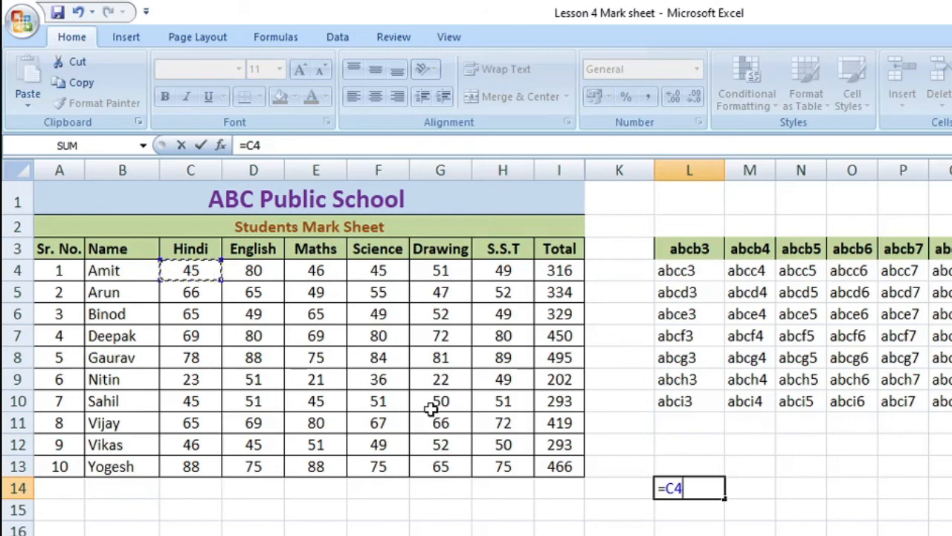
pyautogui.press('Return')
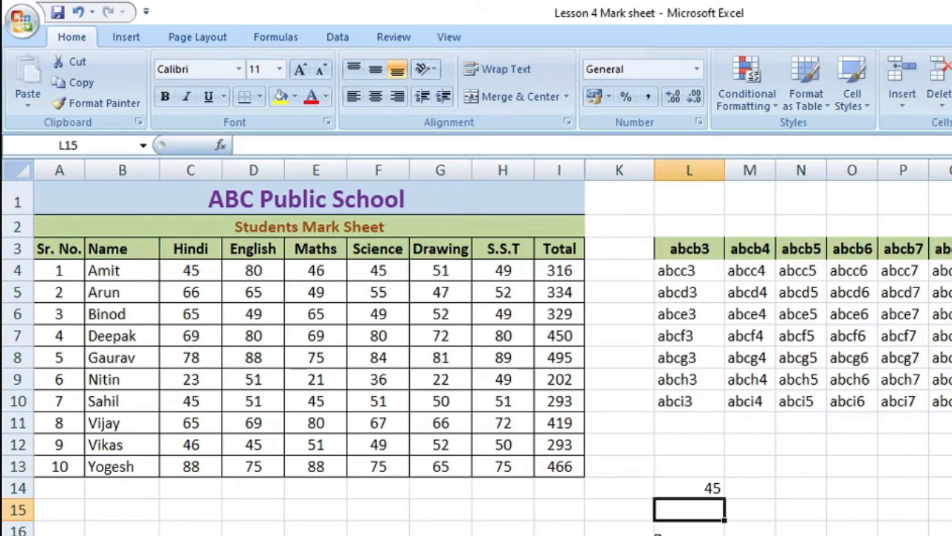
# - Compare the trial formula in L14 with source cell C4 and clear L14
pyautogui.click(677, 487)
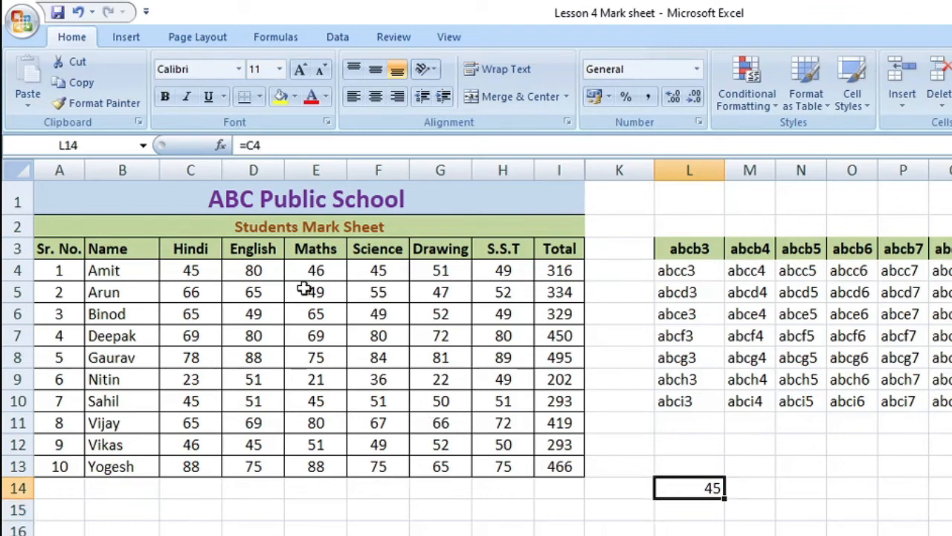
pyautogui.click(205, 268)
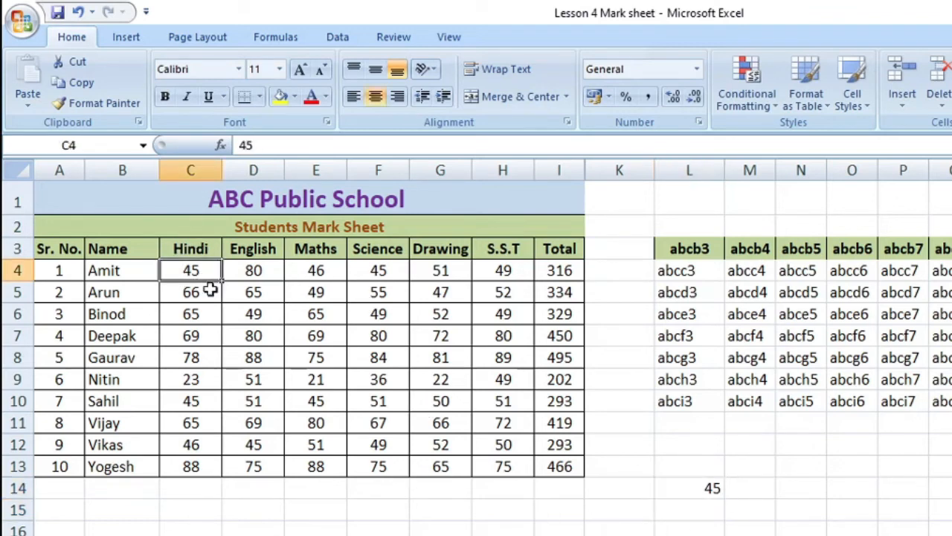
pyautogui.click(700, 491)
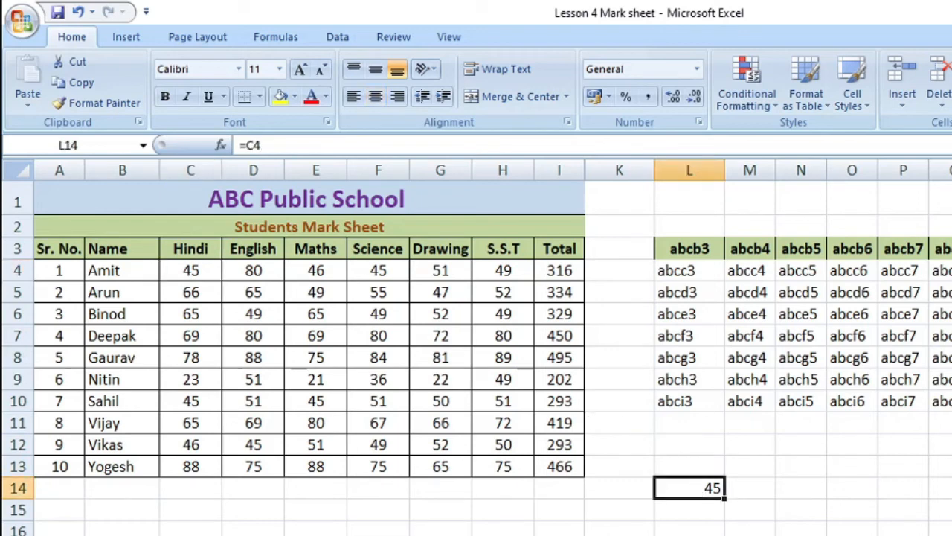
pyautogui.press('Delete')
# - Replace every abc with = in the range L3:V10 to turn the text references into formulas
pyautogui.click(689, 250)
pyautogui.moveTo(689, 250); pyautogui.dragTo(951, 402)
pyautogui.moveTo(696, 375); pyautogui.dragTo(692, 378)
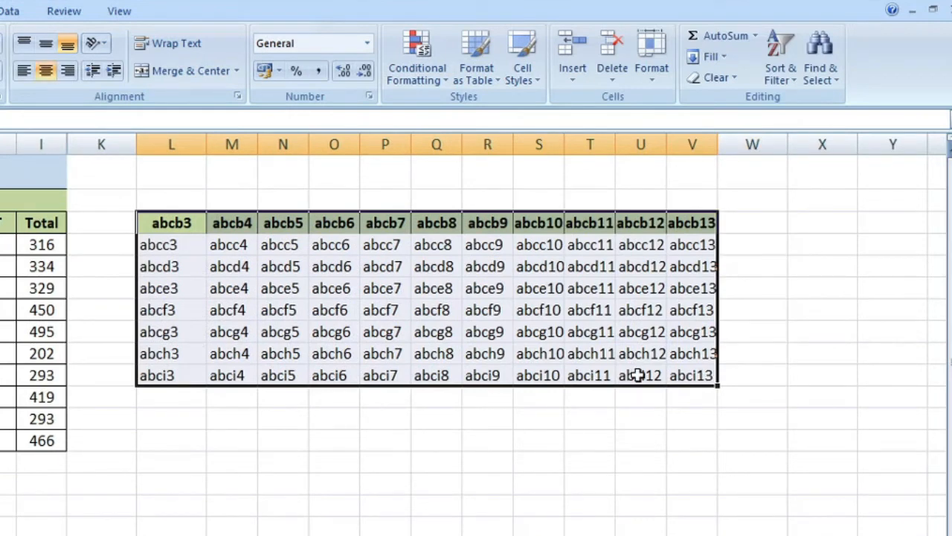
pyautogui.hotkey('ctrl', 'f')
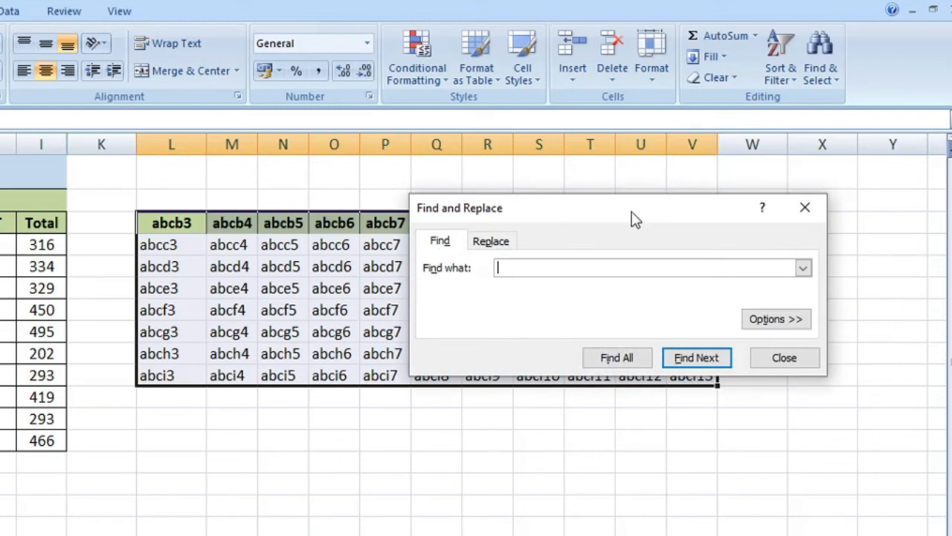
pyautogui.moveTo(633, 218); pyautogui.dragTo(415, 435)
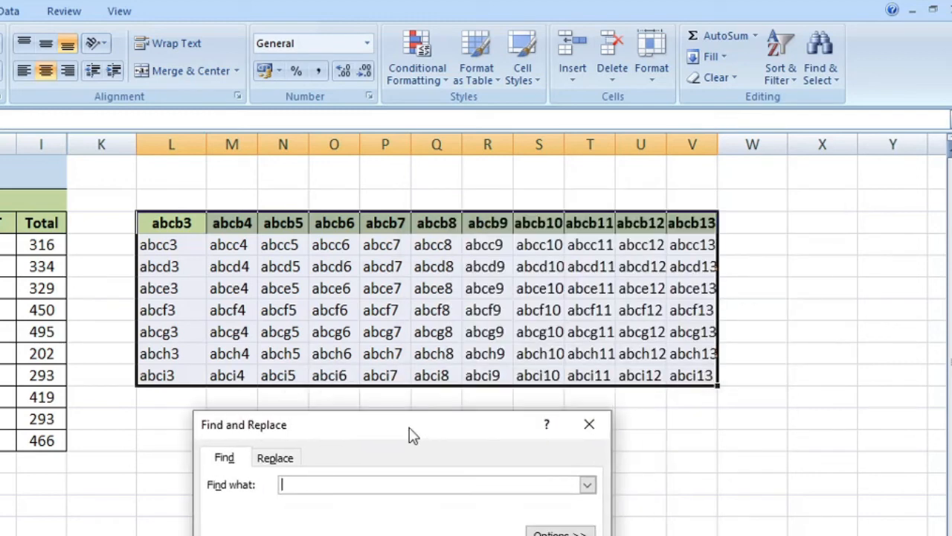
pyautogui.click(275, 458)
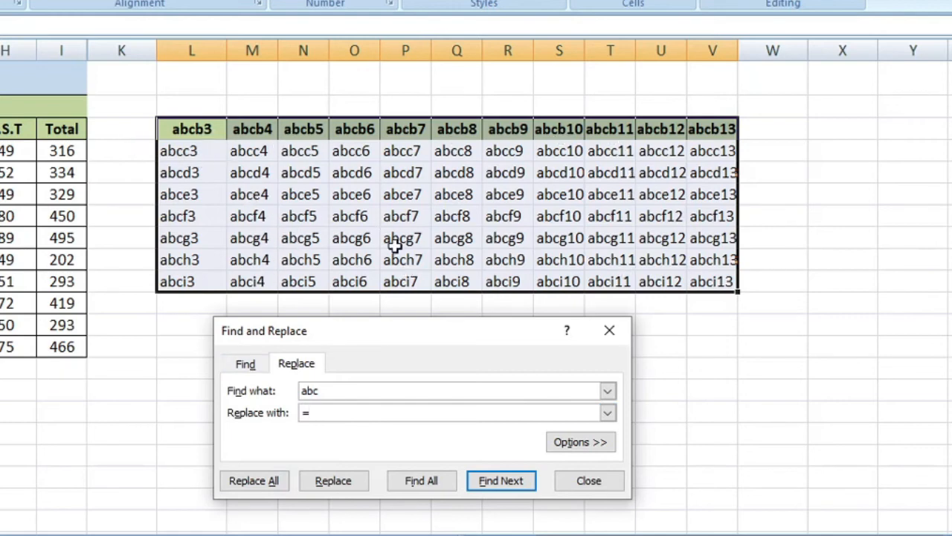
pyautogui.click(252, 482)
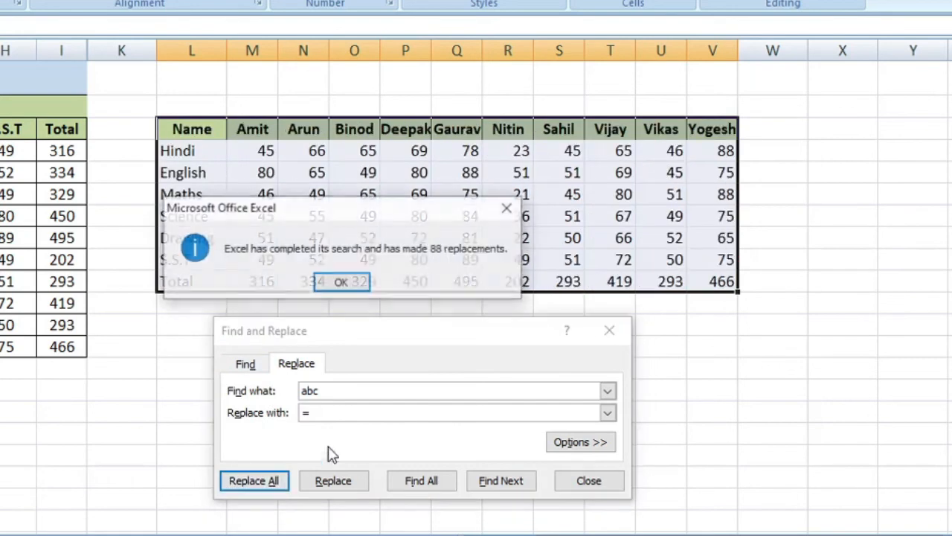
pyautogui.click(341, 284)
pyautogui.click(587, 481)
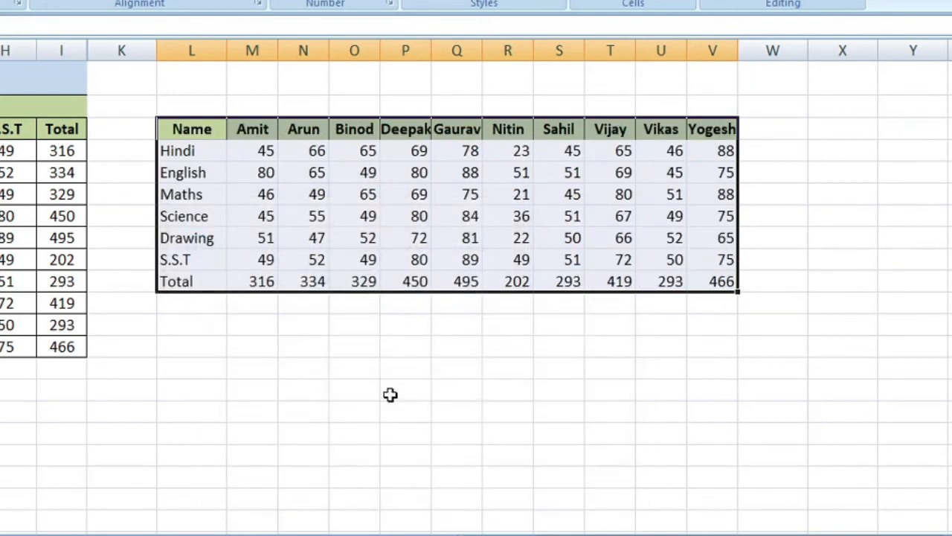
# - Review the transposed table's student names in row 3, its subject labels in L4:L10 and the linked mark in M4
pyautogui.click(395, 392)
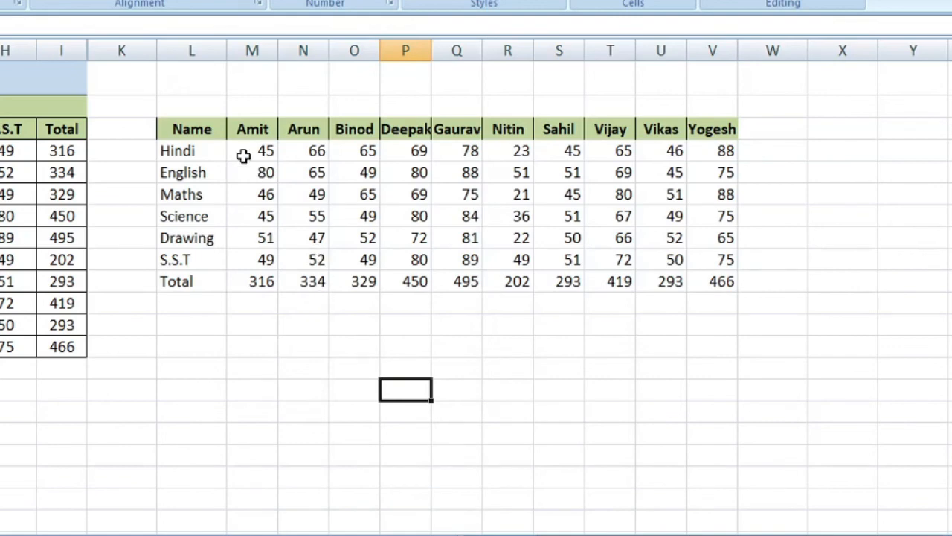
pyautogui.moveTo(571, 535); pyautogui.dragTo(525, 534)
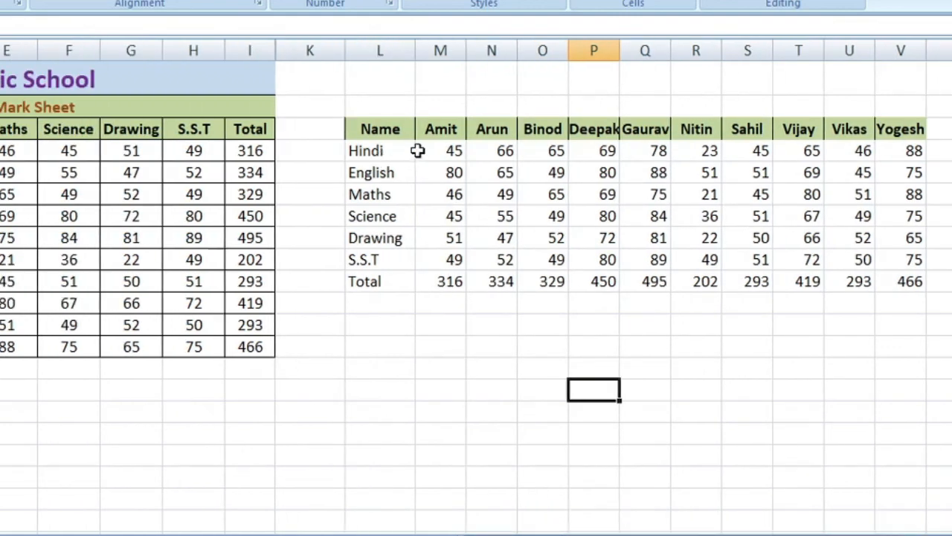
pyautogui.moveTo(416, 128); pyautogui.dragTo(762, 124)
pyautogui.moveTo(383, 158); pyautogui.dragTo(367, 282)
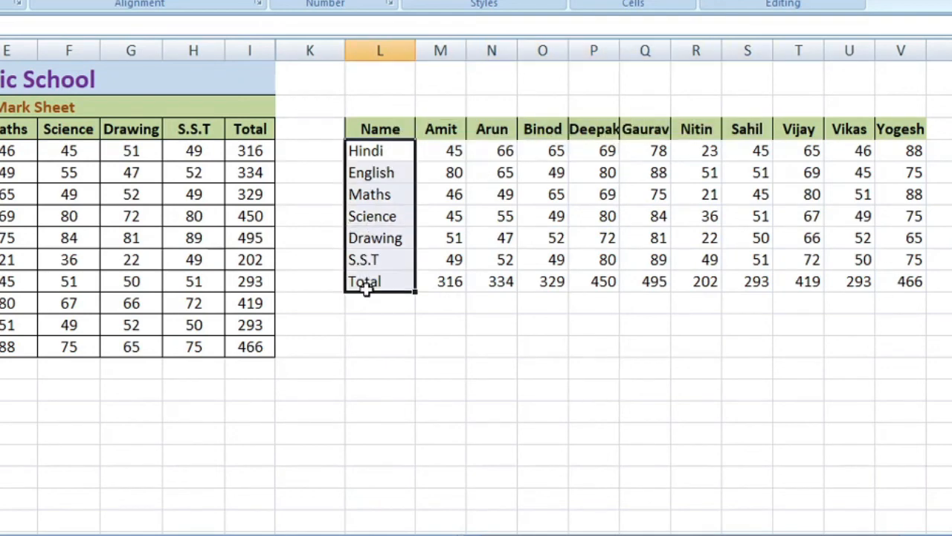
pyautogui.click(485, 383)
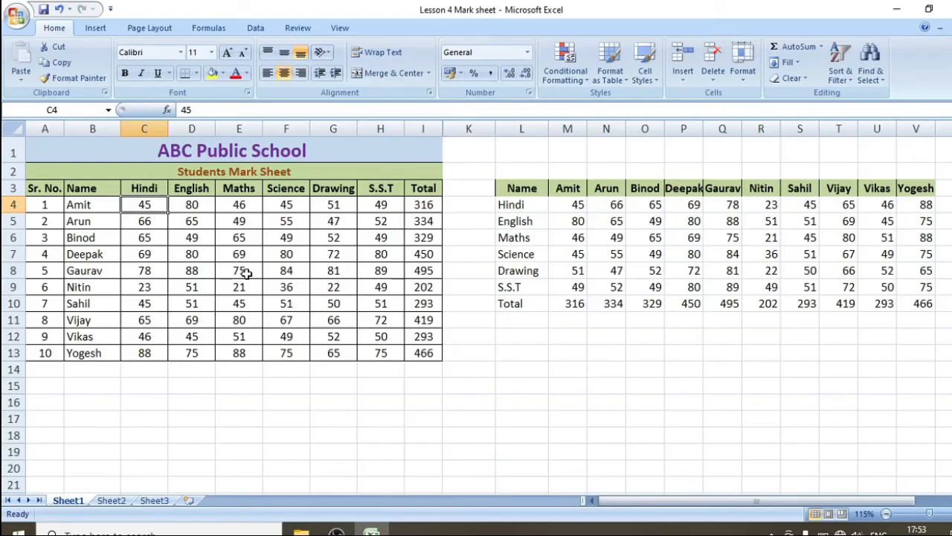
pyautogui.click(561, 205)
# - Set the first student's Hindi mark in C4 of the source mark sheet to 80
pyautogui.click(195, 261)
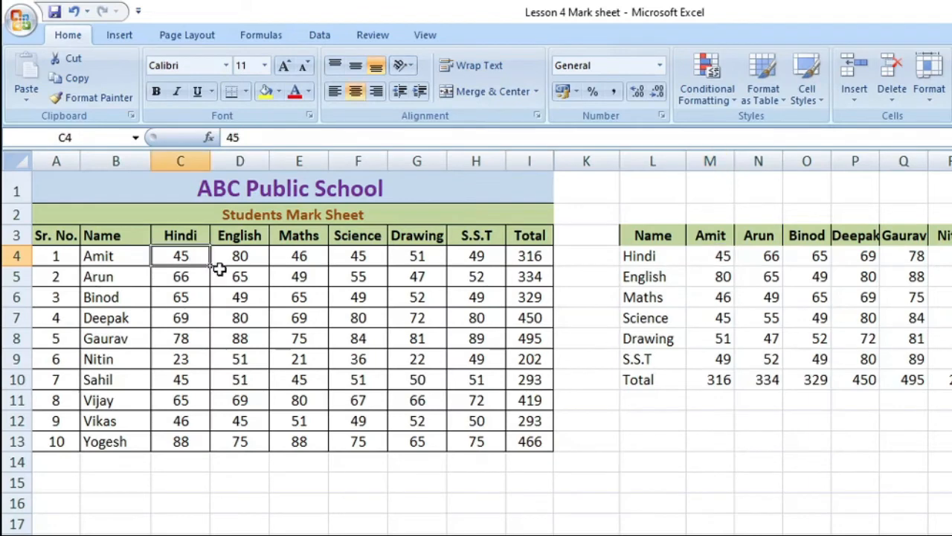
pyautogui.write('8')
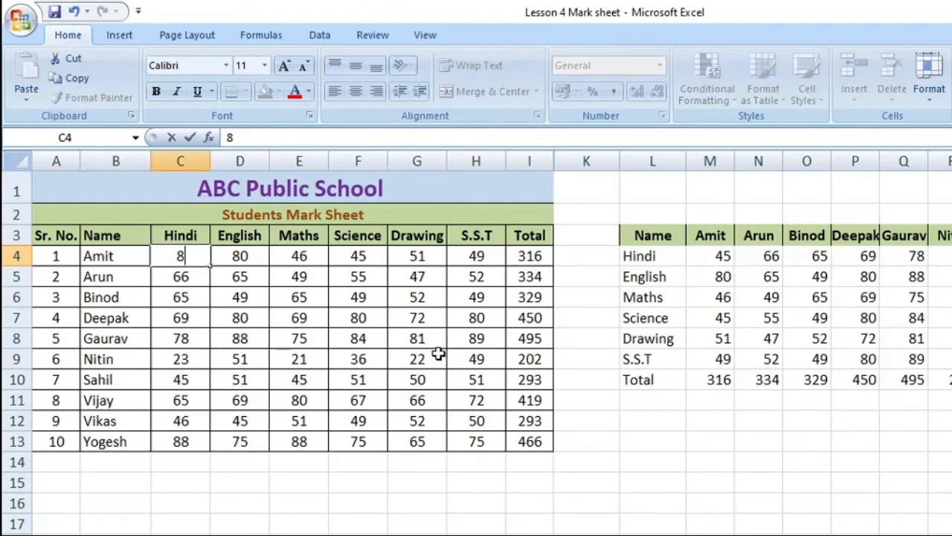
pyautogui.write('0')
pyautogui.press('Return')
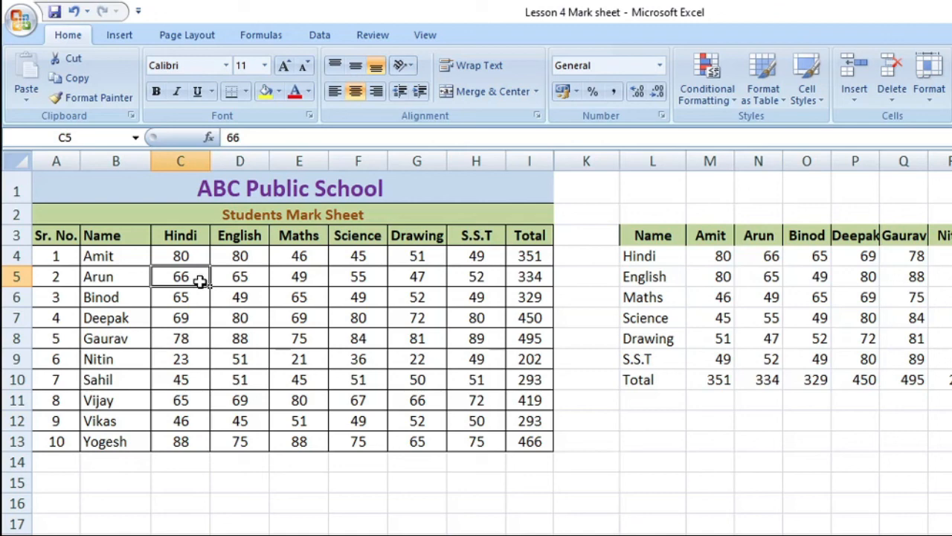
# - Set the second student's Hindi mark in C5 to 67 and check the linked cell N4 in the transposed table
pyautogui.doubleClick(199, 279)
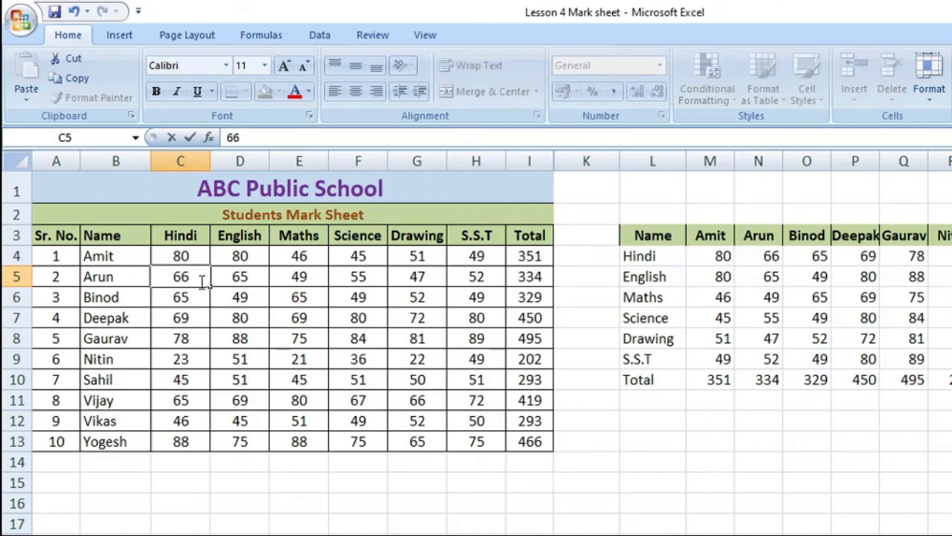
pyautogui.press('BackSpace')
pyautogui.write('7')
pyautogui.press('Return')
pyautogui.click(754, 255)
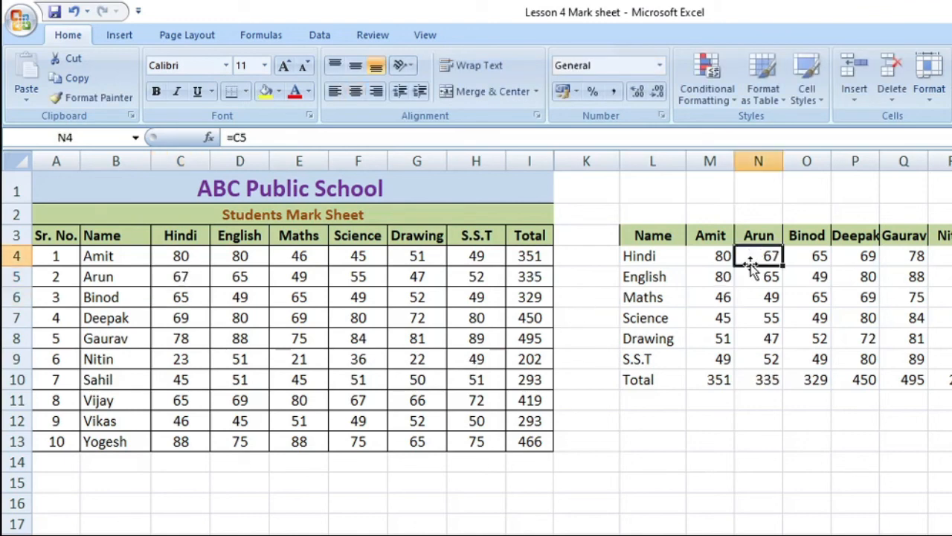